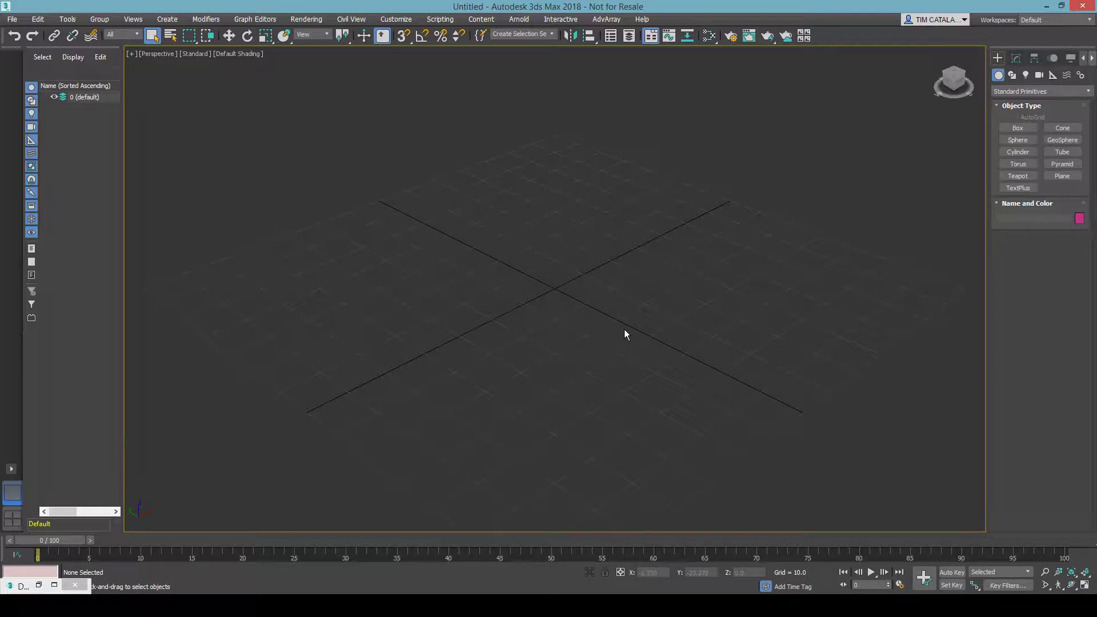
Create a teapot primitive with a radius of about 8.3 at the centre of the grid
click(1029, 178)
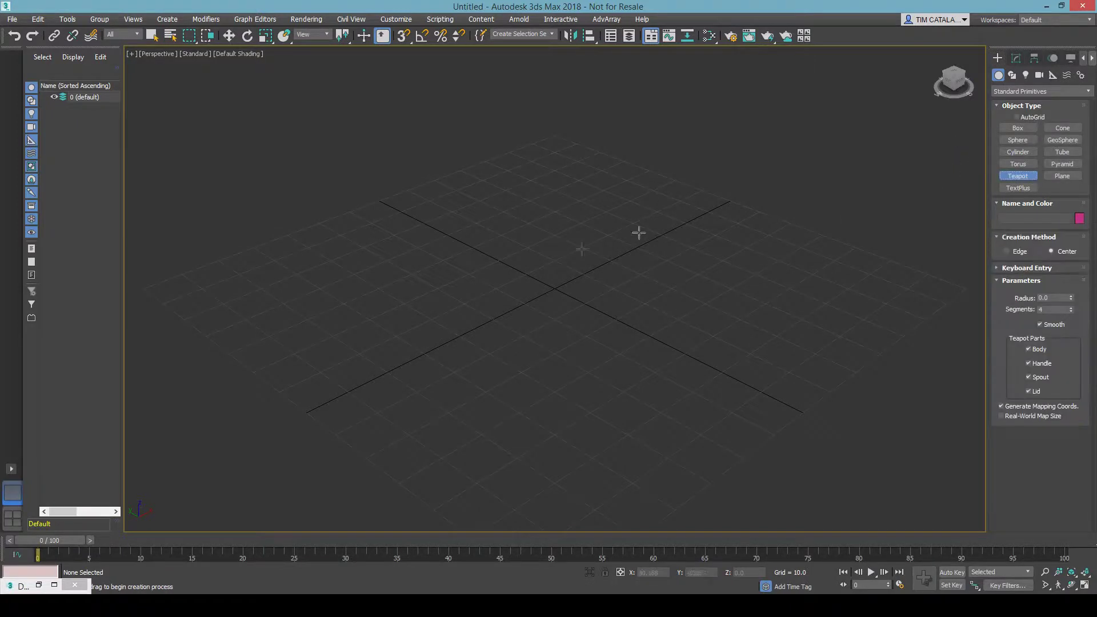
click(553, 288)
drag(553, 288, 566, 302)
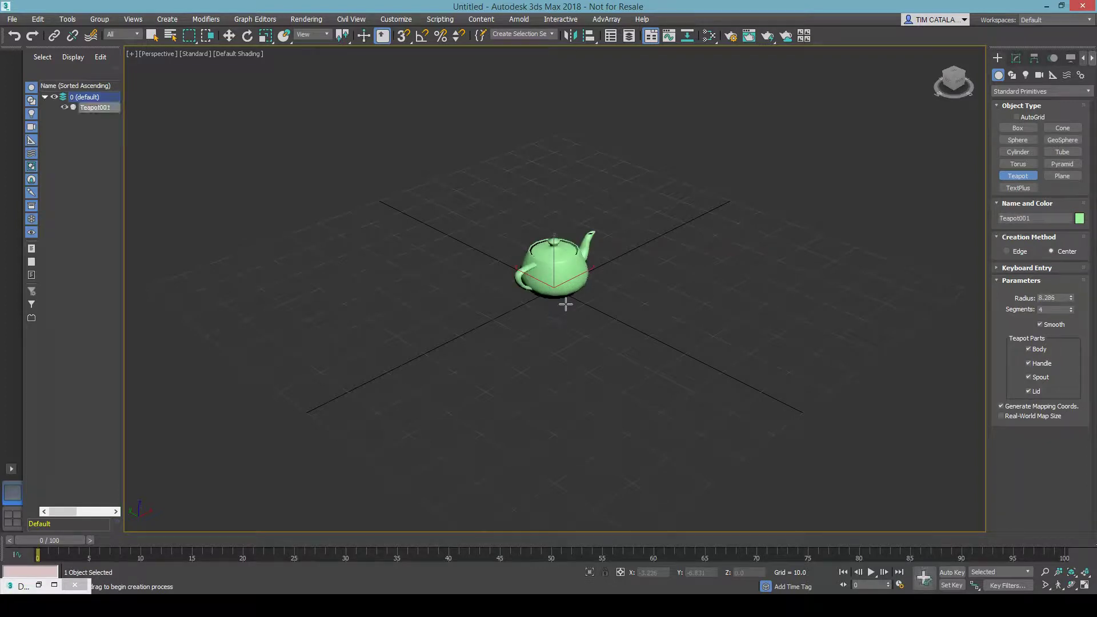
right_click(738, 267)
Apply the AdvArray modifier to the teapot and set the array count to 10
click(1016, 58)
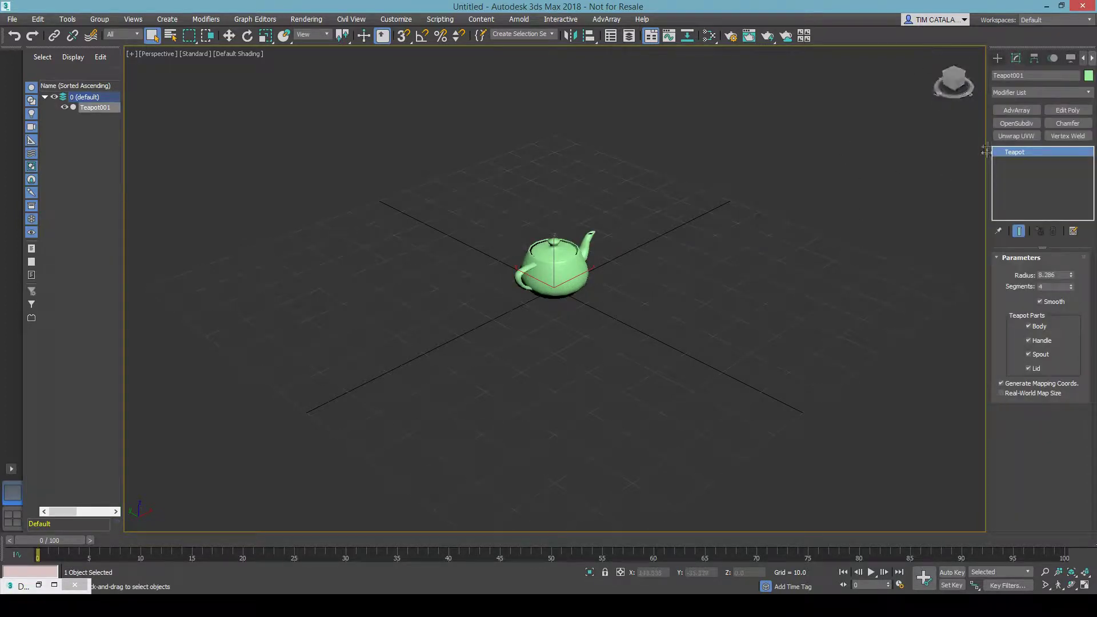
click(1016, 110)
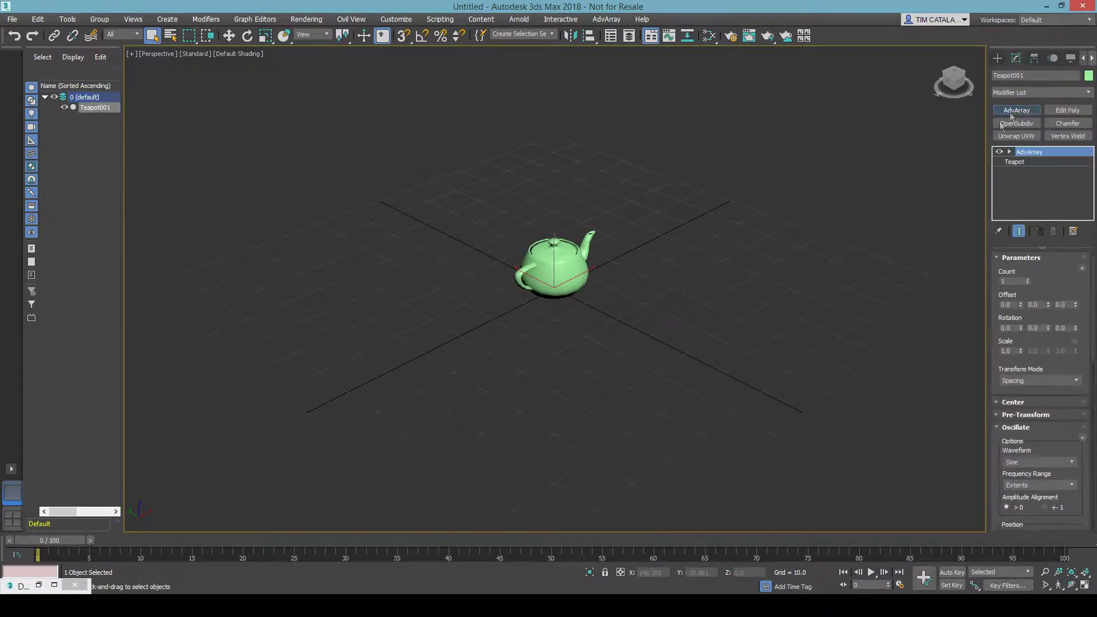
click(1011, 281)
text(0)
key(Return)
Set the array's Z rotation to 36 degrees per copy
double_click(1060, 328)
text(36)
key(Return)
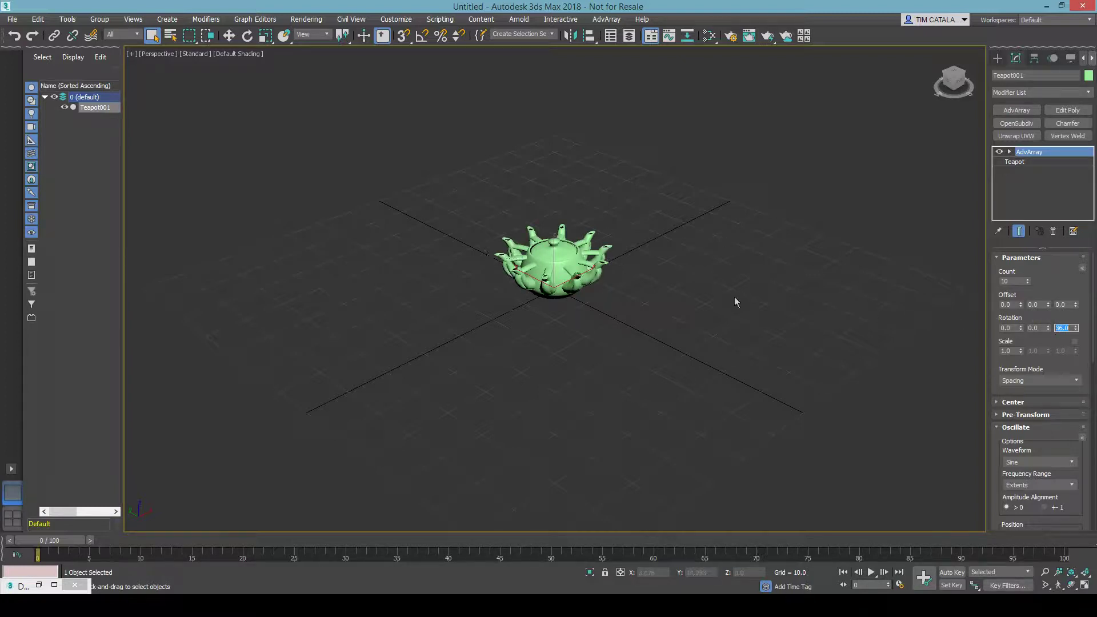
Collapse the open AdvArray parameter groups and expand only the Center settings
click(1036, 259)
click(1012, 296)
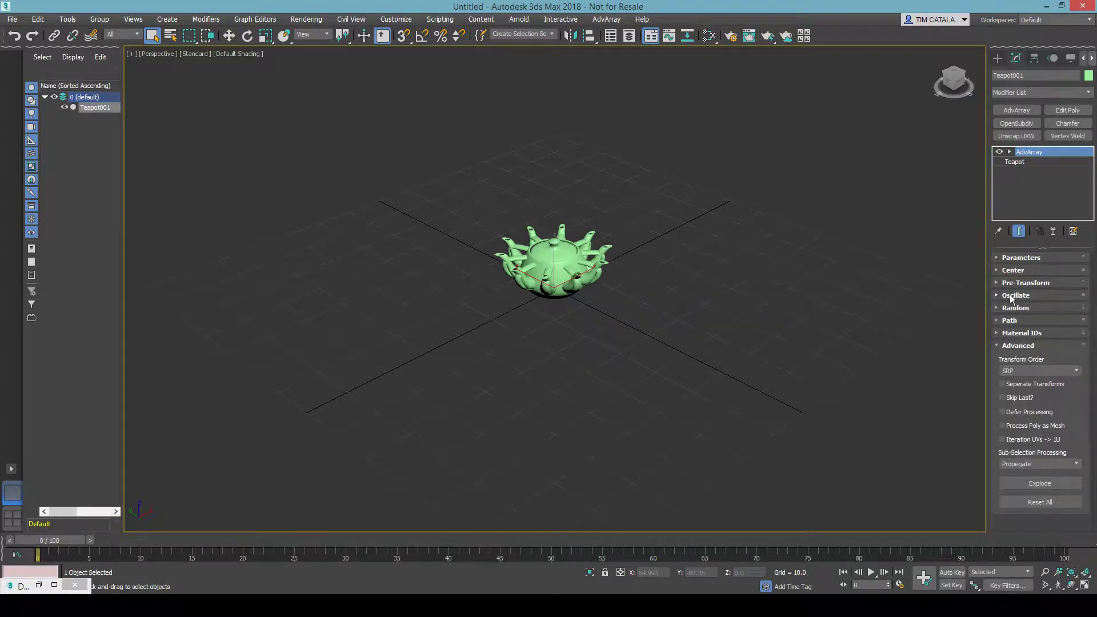
click(1006, 347)
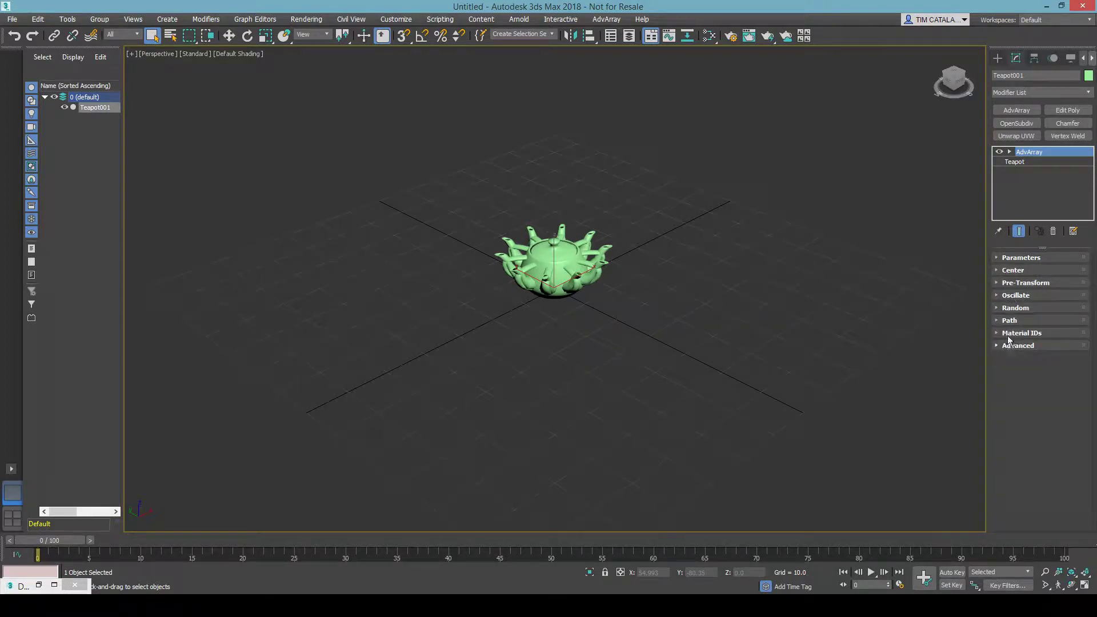
click(1017, 272)
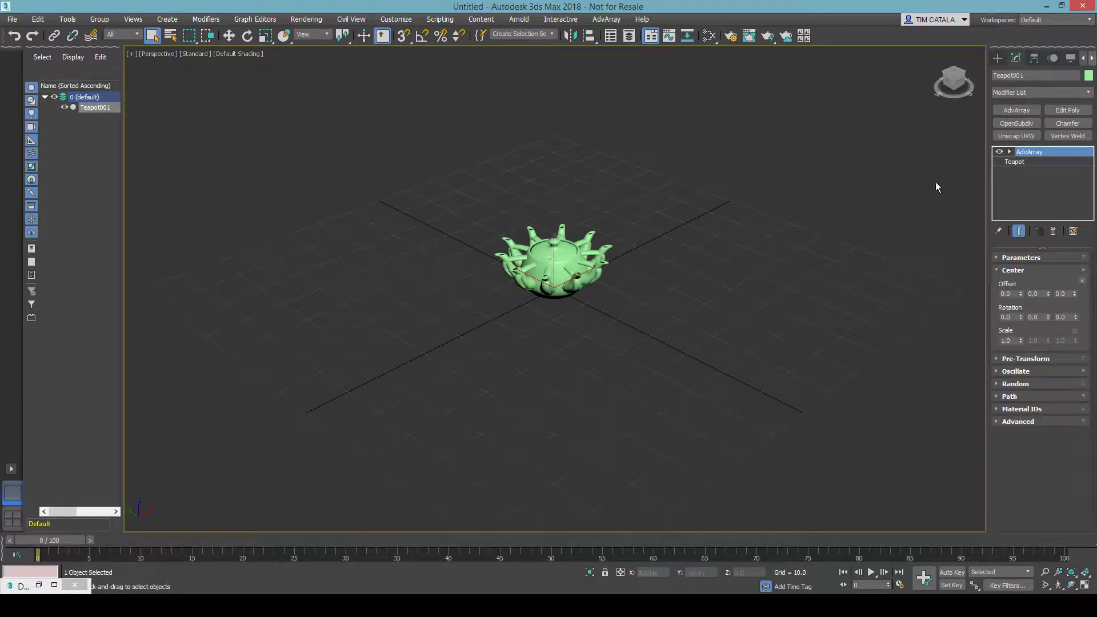
Move the array's Center sub-object away from the teapot to an offset of about 16.9, -47, 42.1
click(1010, 152)
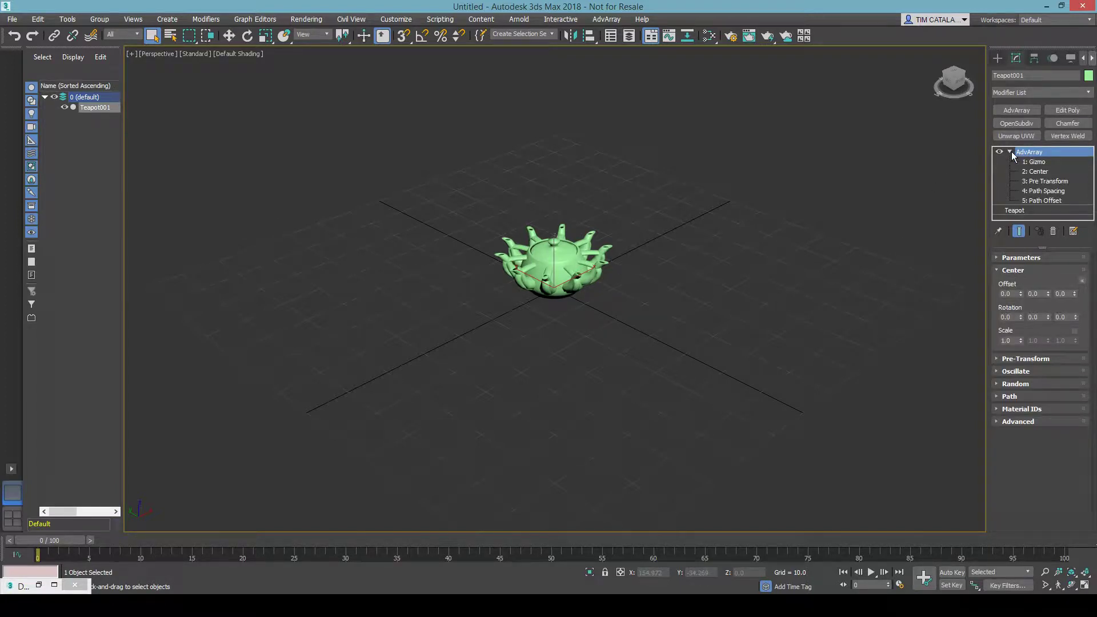
click(1034, 171)
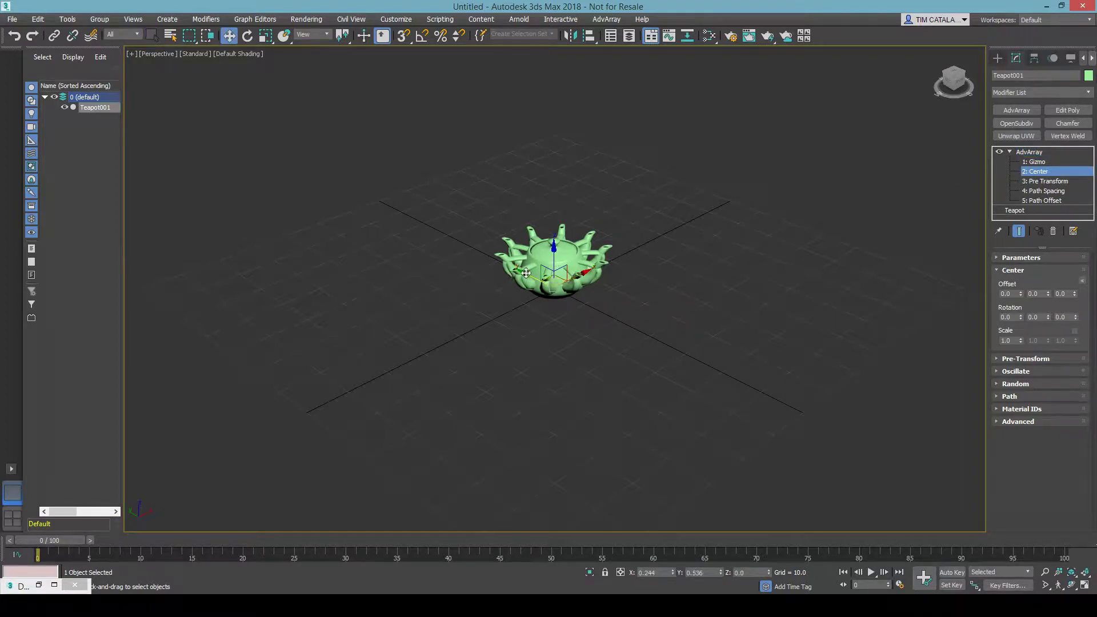
drag(526, 275, 669, 333)
scroll(675, 324, up, 2)
alt+middle_drag(675, 323, 797, 413)
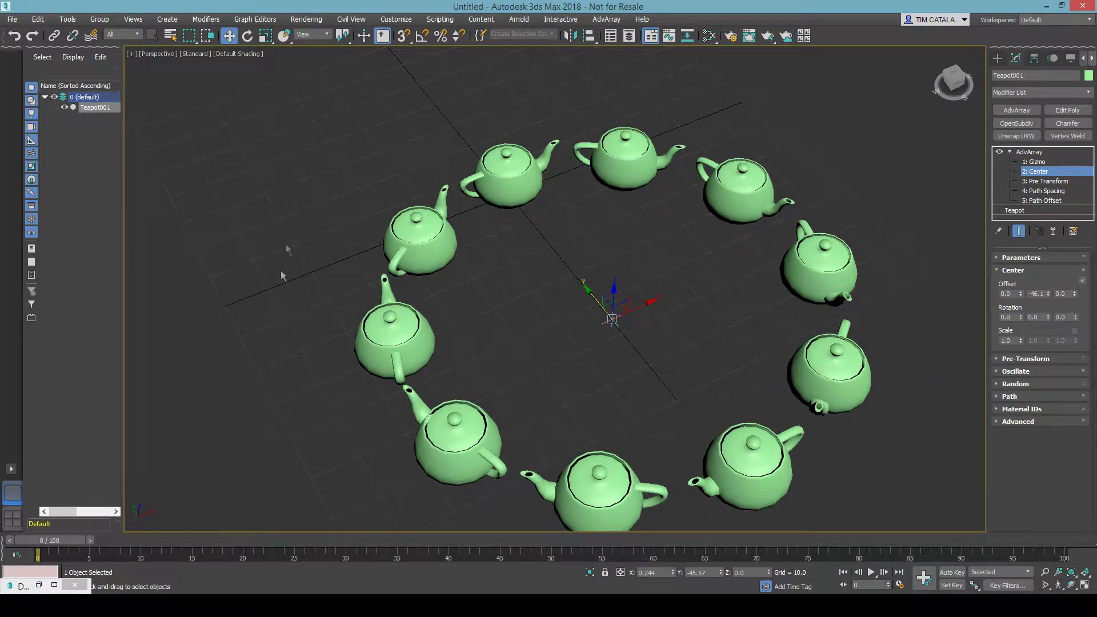
drag(624, 307, 726, 106)
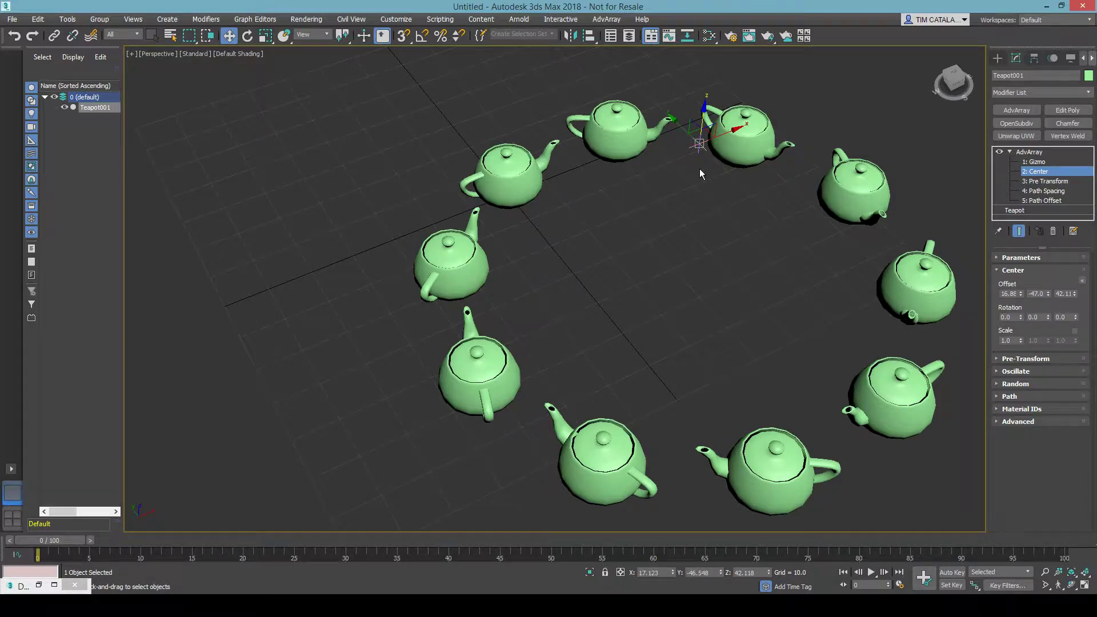
mouse_move(700, 169)
alt+middle_down()
mouse_move(682, 155)
mouse_move(702, 182)
alt+middle_up()
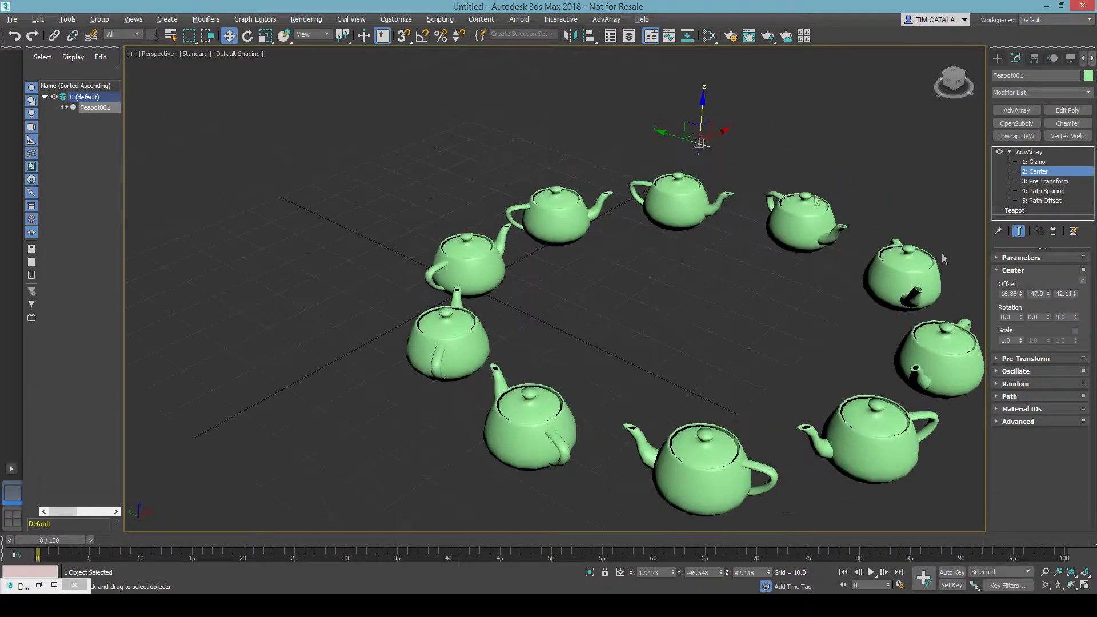
Switch the array's 36-degree rotation from Z to Y and lower the Center to about Z 41.7
click(1021, 257)
scroll(662, 162, down, 3)
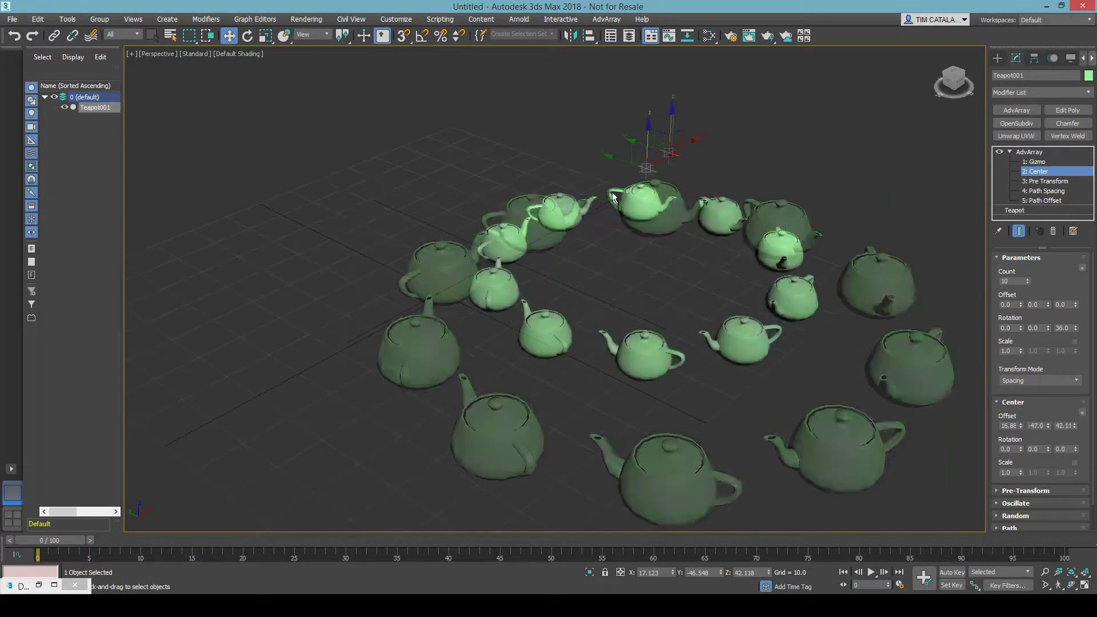
right_click(1076, 328)
text(3)
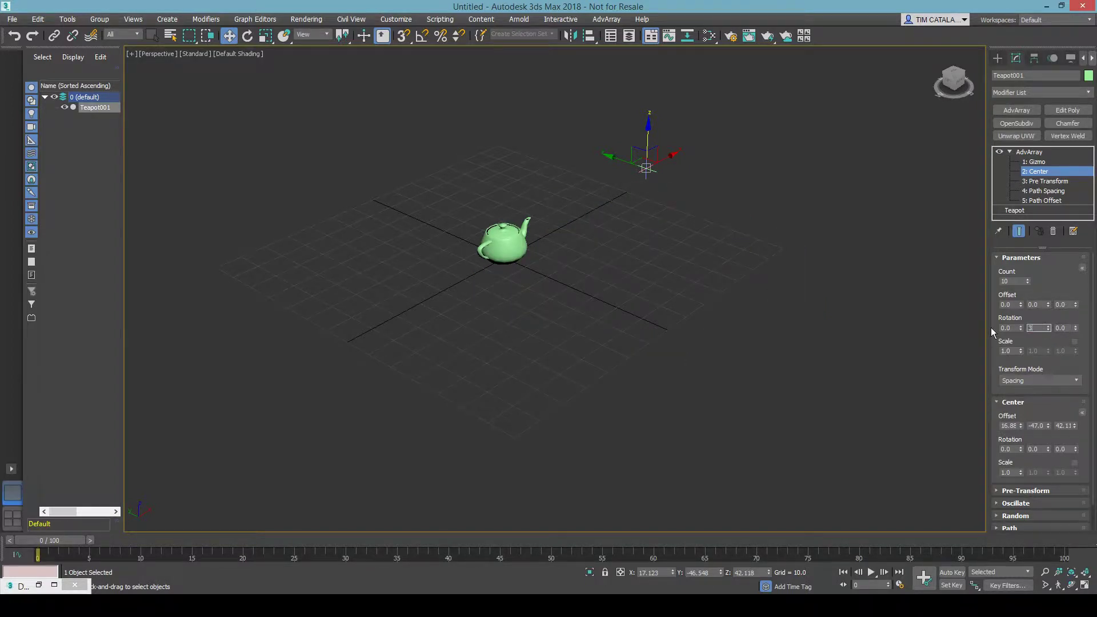
text(6)
key(Return)
alt+middle_drag(684, 196, 556, 259)
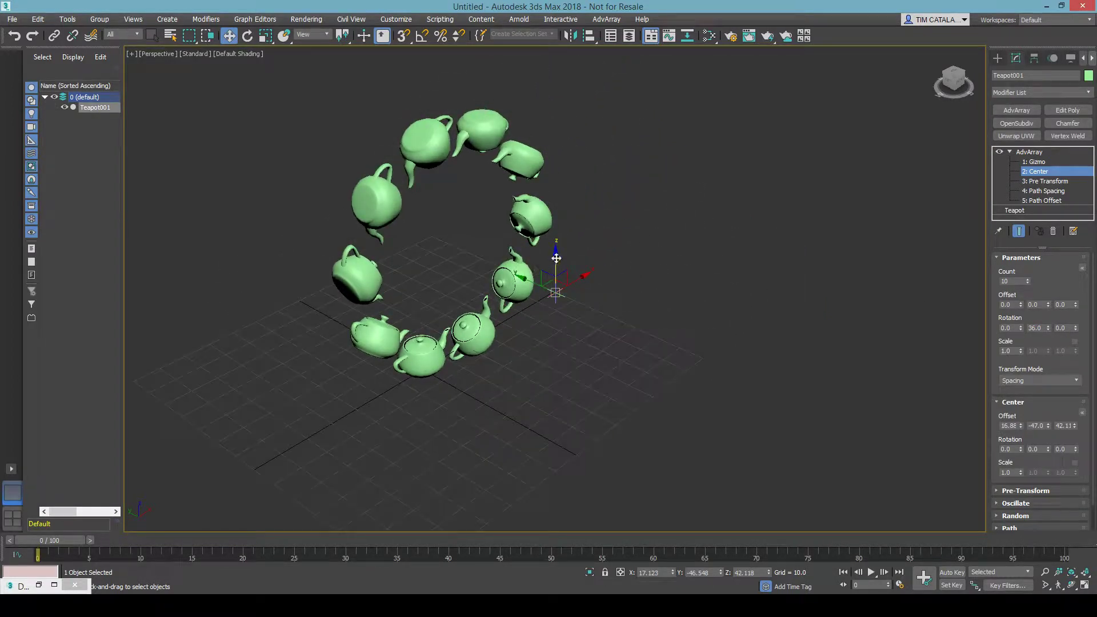
drag(557, 258, 536, 247)
Zero the array's Y rotation and set its Z rotation to 36 degrees
right_click(1049, 328)
click(1066, 328)
text(36)
key(Return)
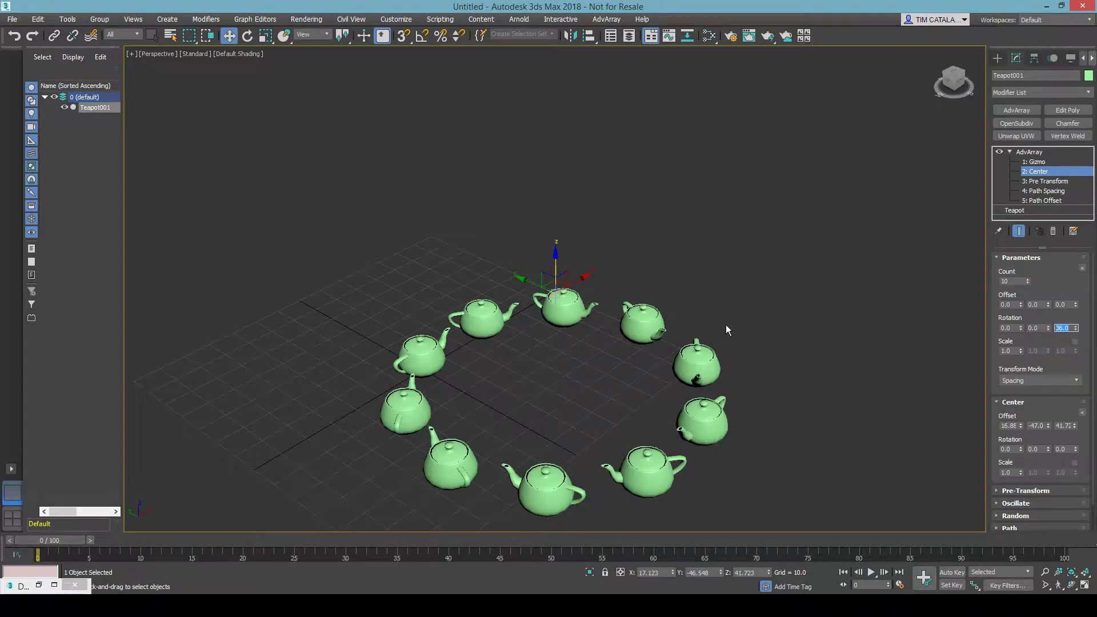
Try rotating the array's Center about 88.5 degrees on X and reset that rotation to zero
key(e)
drag(534, 306, 570, 410)
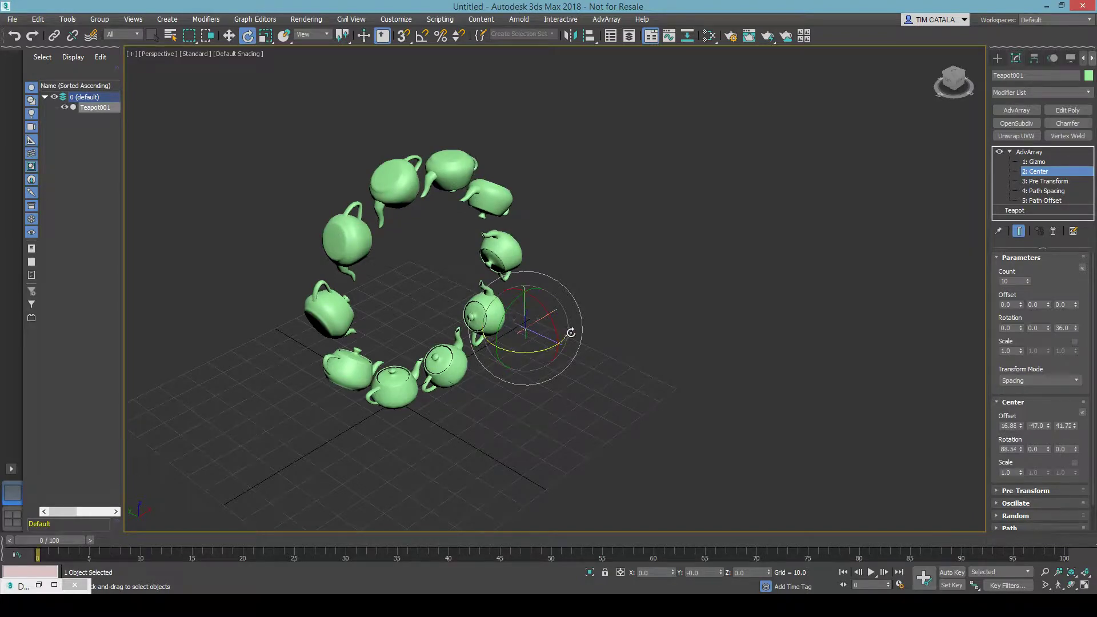
right_click(1021, 449)
alt+middle_drag(700, 376, 646, 311)
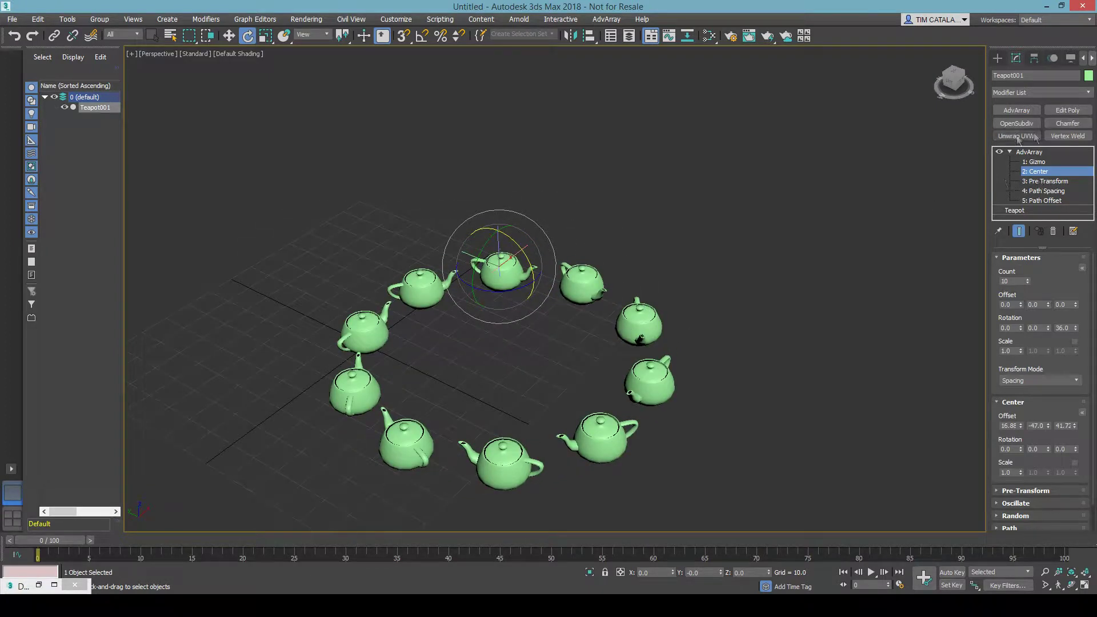
Reset all Center values of the array and show the Pre-Transform settings in place of the Center settings
click(1082, 412)
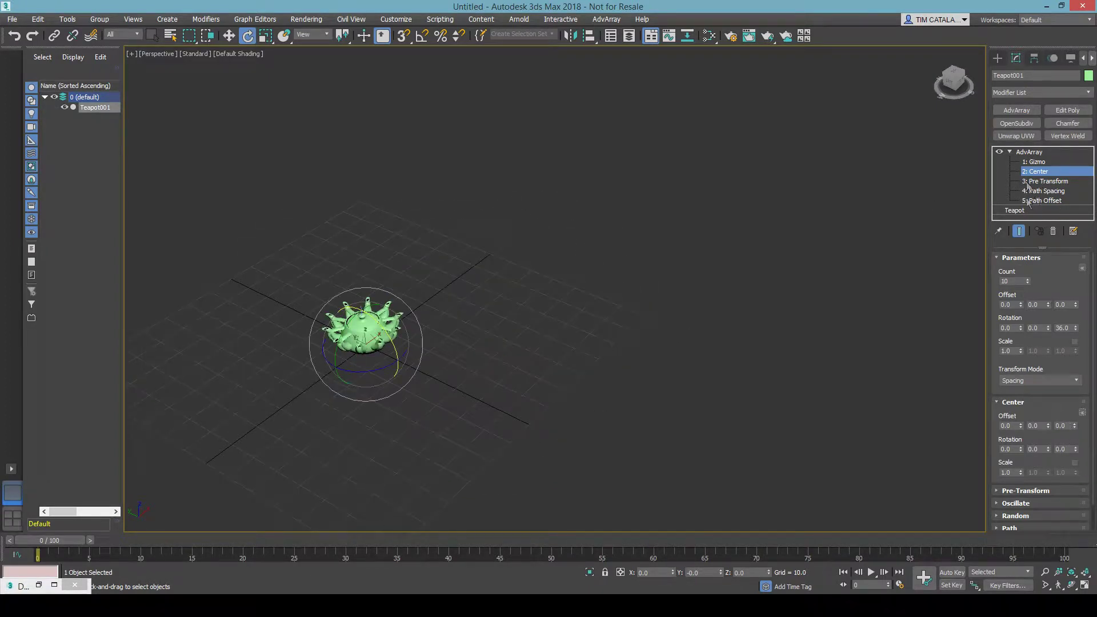
click(1018, 403)
click(1020, 415)
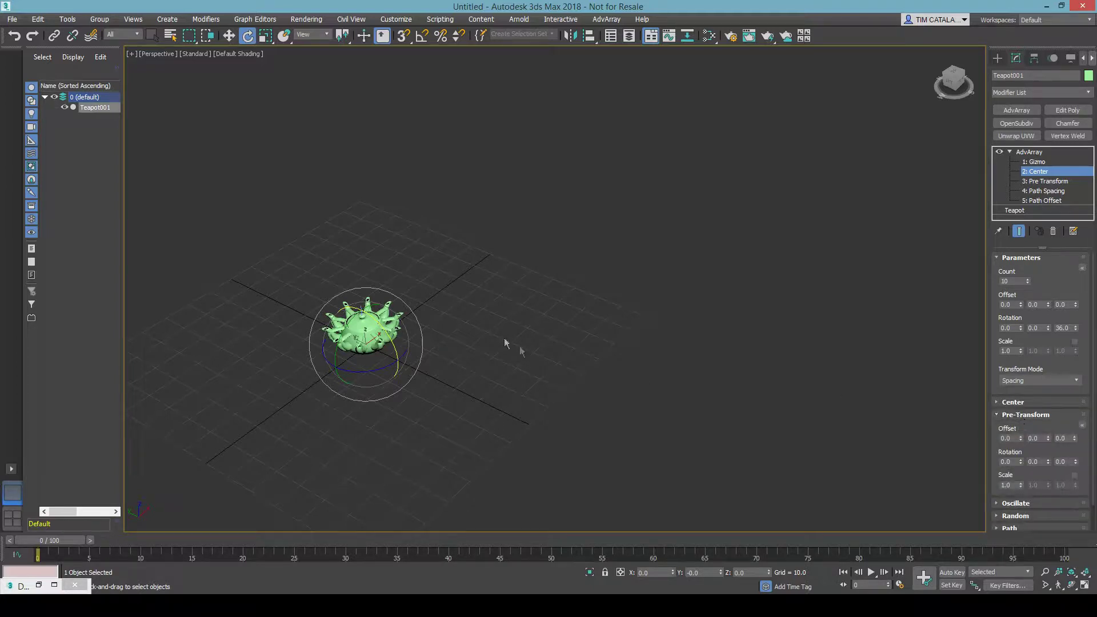
middle_drag(485, 333, 594, 306)
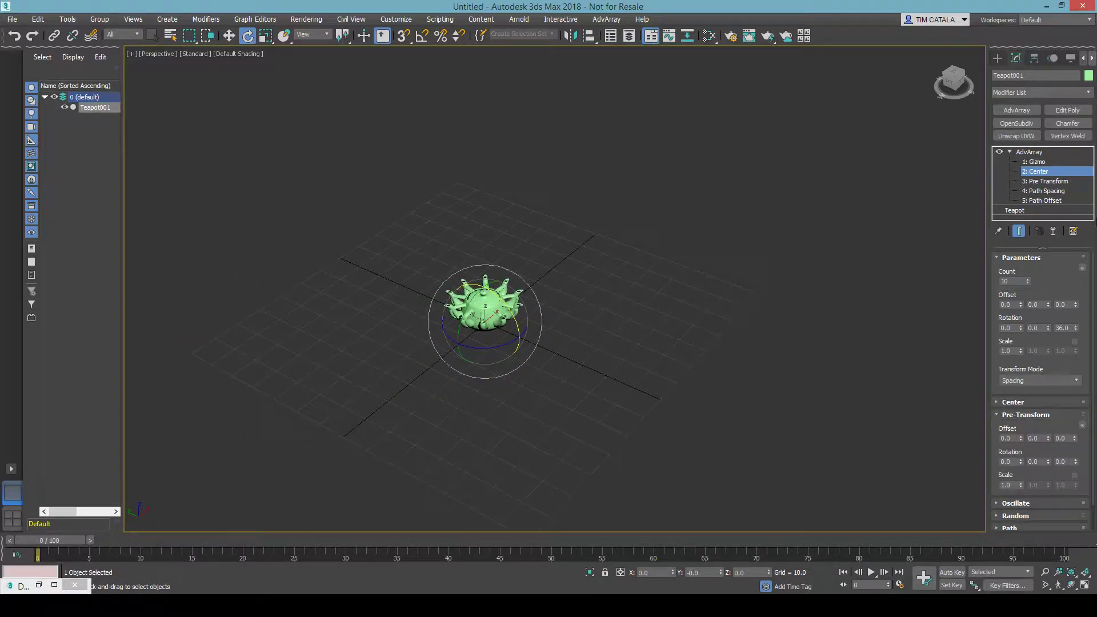
Move the array's Pre Transform sub-object about 50.2 units along Y to spread the teapots into a ring
click(1048, 182)
scroll(497, 256, up, 5)
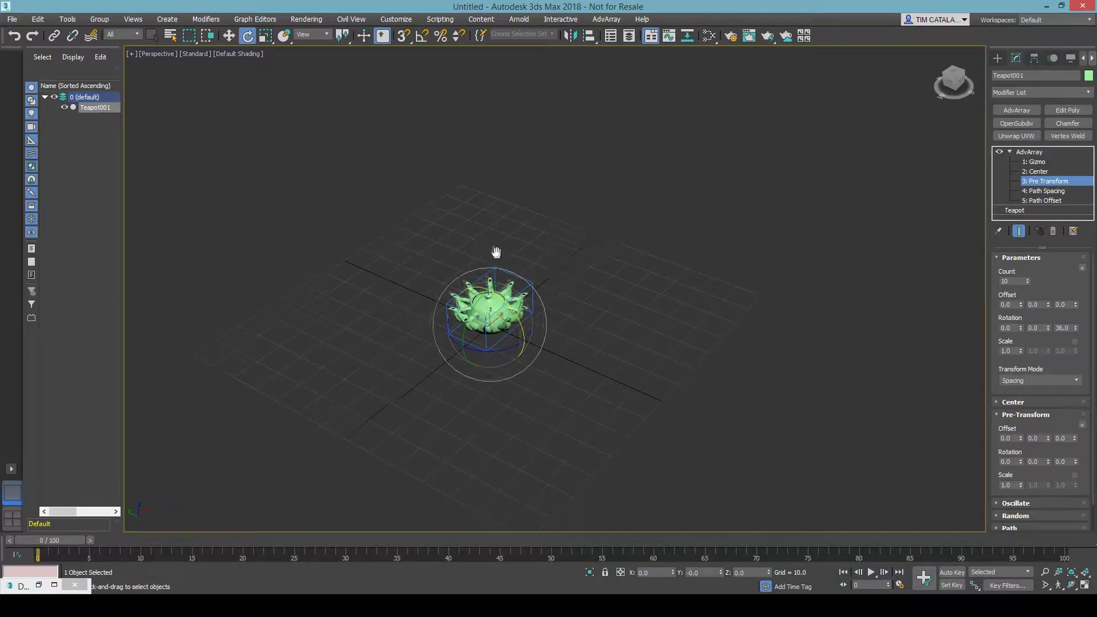
scroll(559, 331, down, 8)
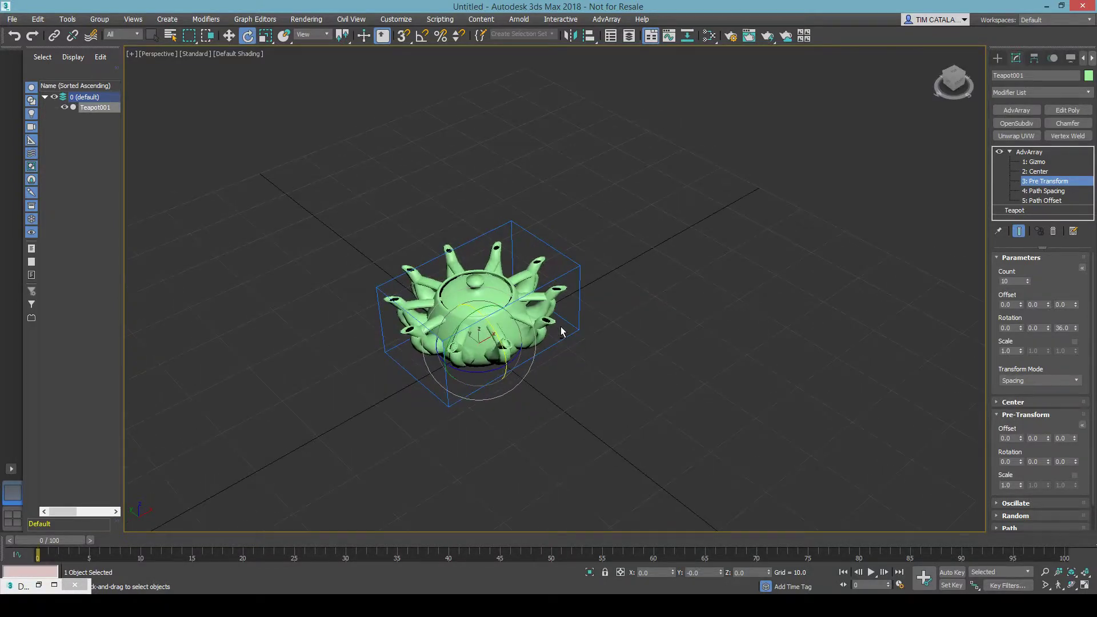
key(w)
drag(525, 351, 460, 289)
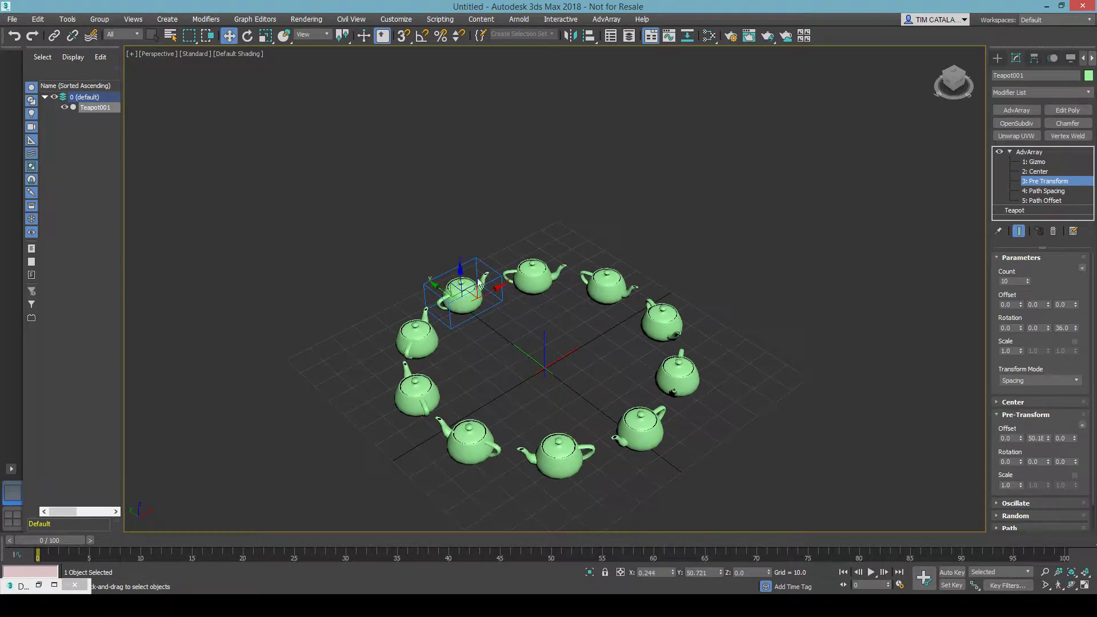
Nudge the whole teapot object to about X -0.5, Y 0, and reset the array's Pre-Transform values
click(1031, 153)
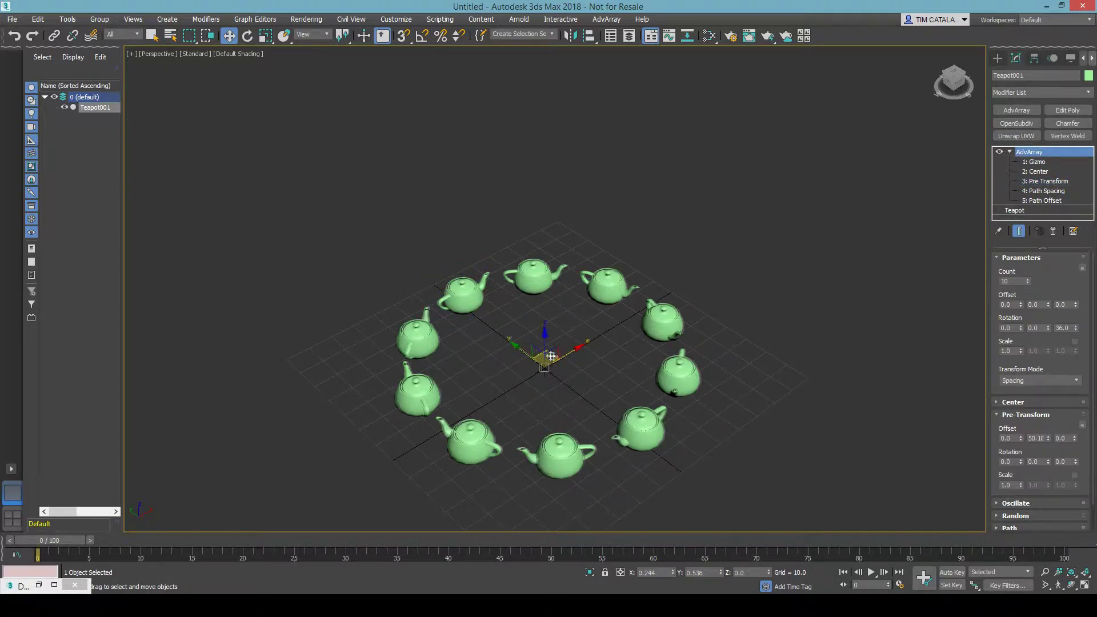
drag(551, 356, 550, 358)
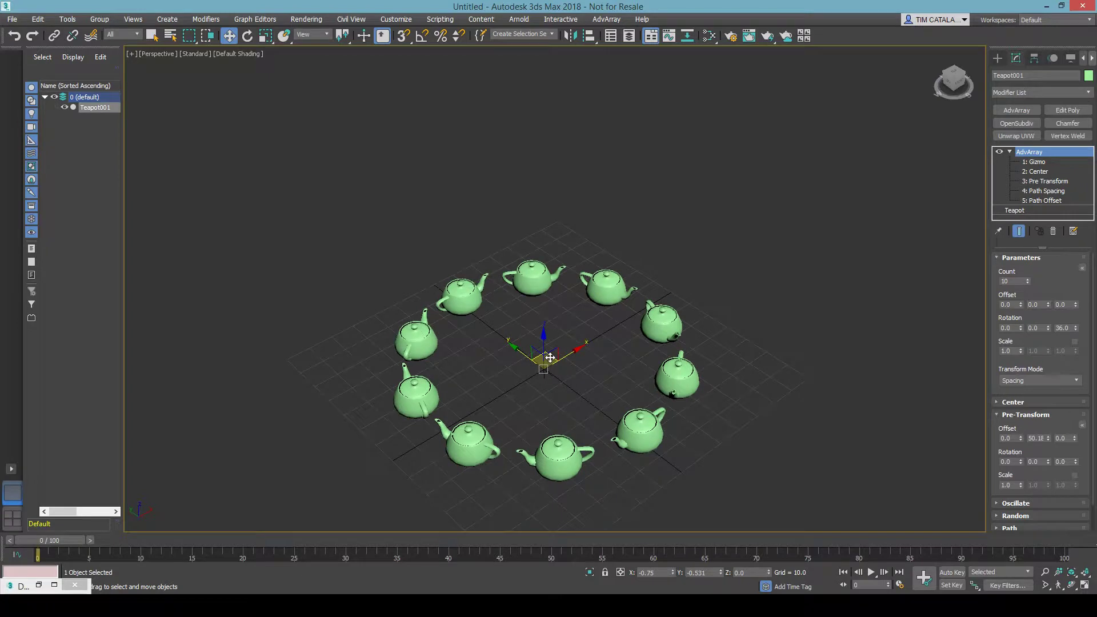
click(1048, 181)
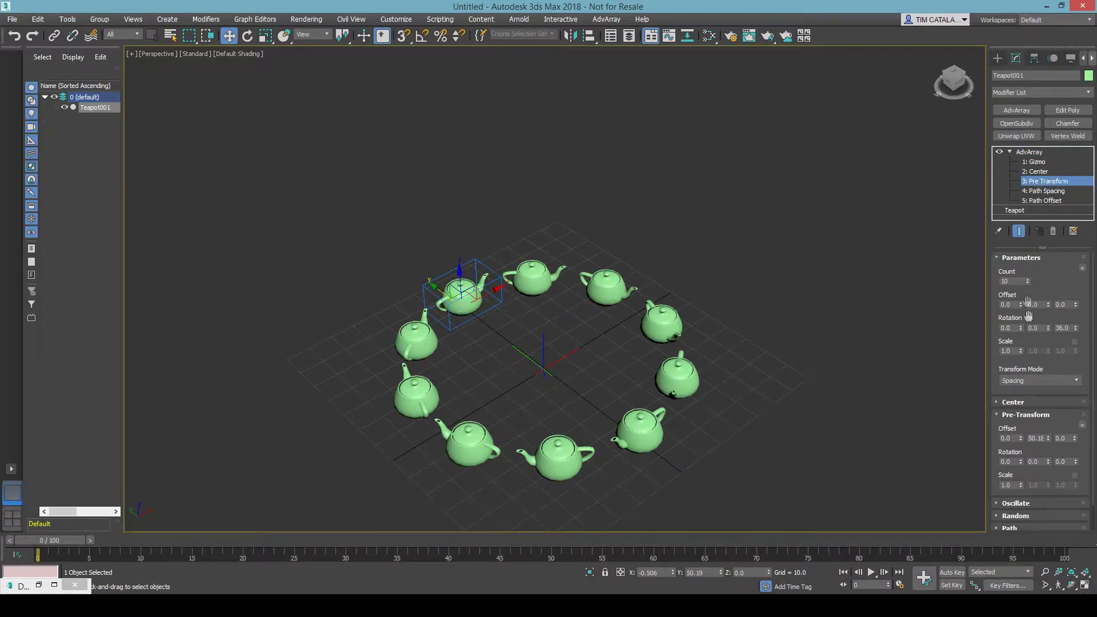
click(1082, 426)
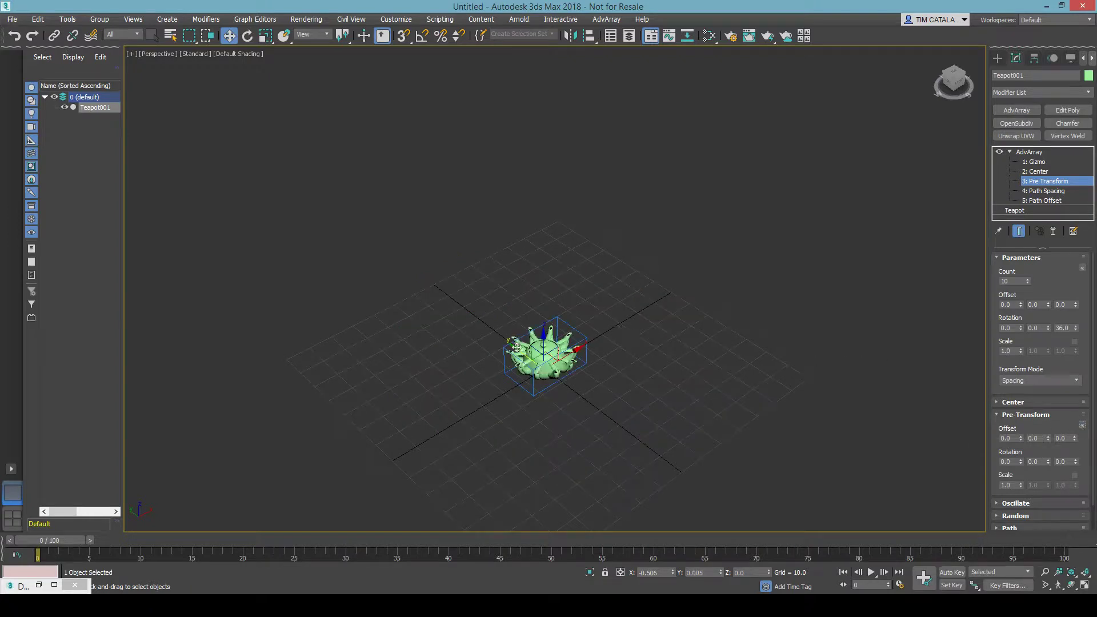
Move the array's Center sub-object in the ground plane to an offset of about -38.9, -41.9, 0
click(1036, 172)
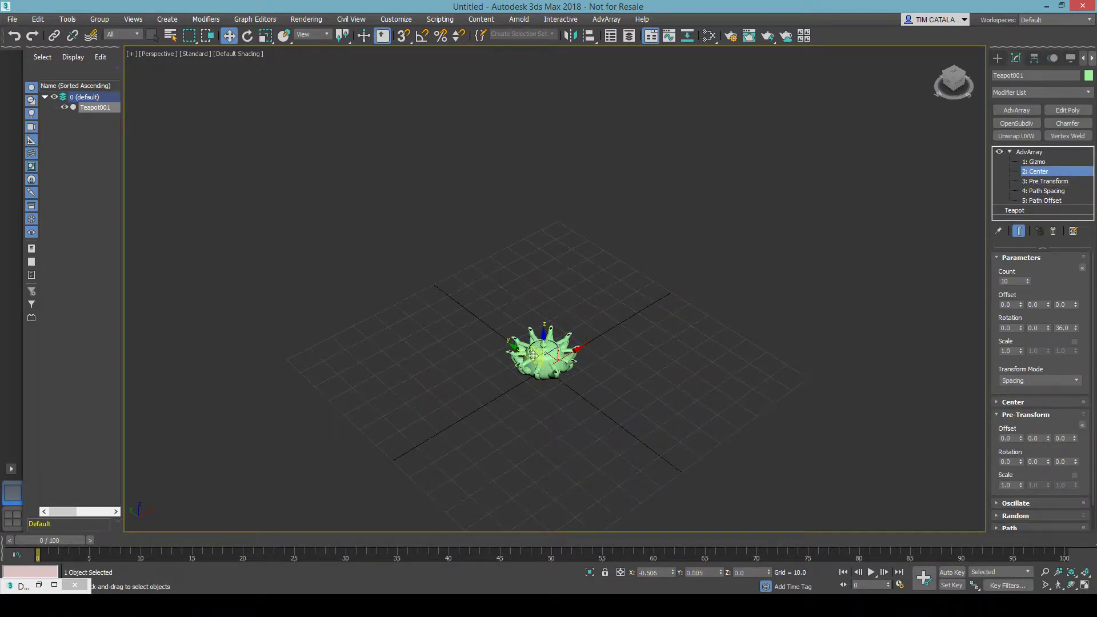
middle_drag(533, 355, 529, 296)
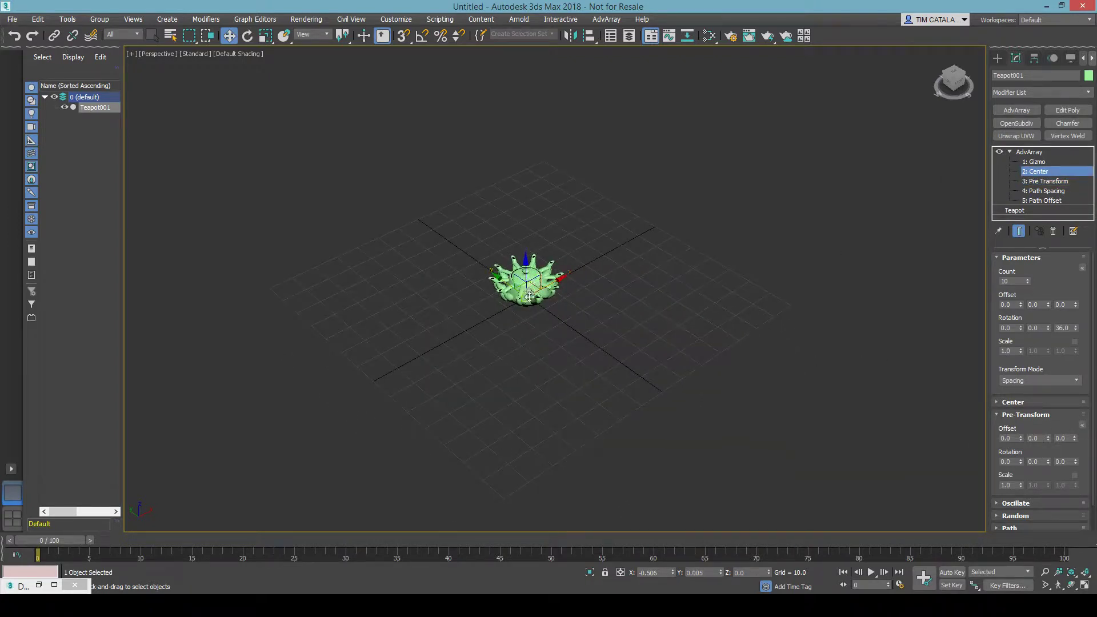
click(1024, 403)
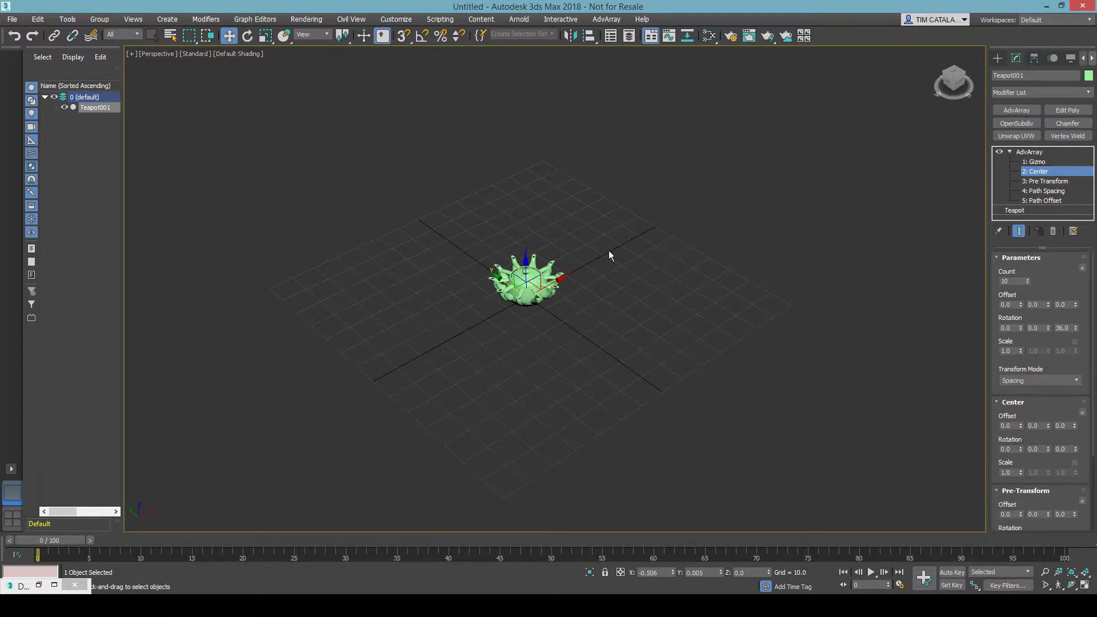
drag(530, 279, 521, 393)
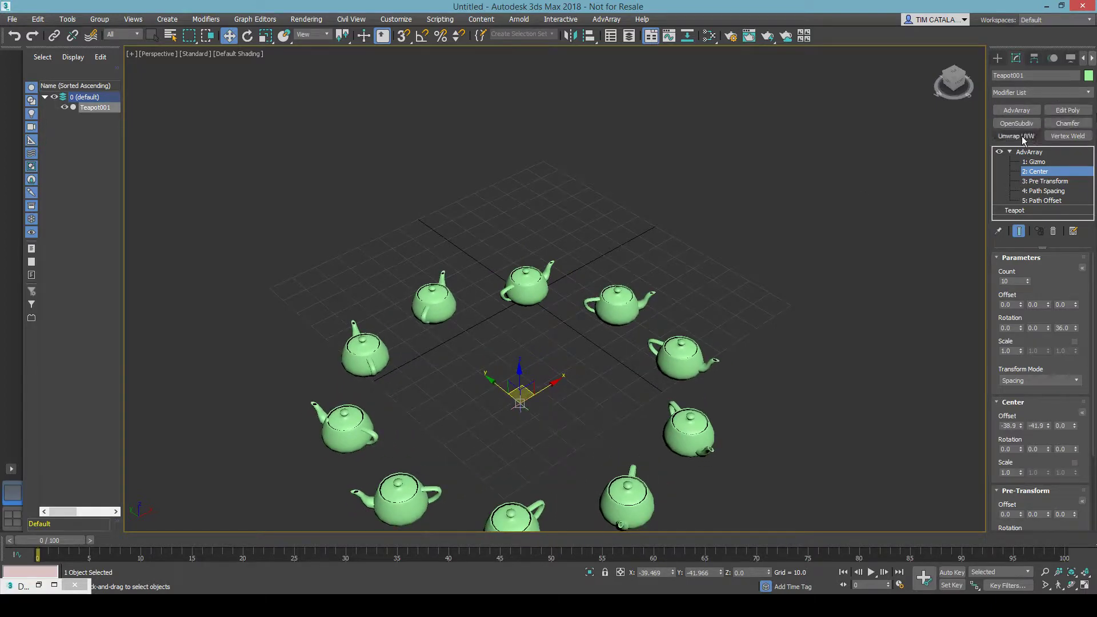
Return to the AdvArray modifier's top level and examine where the teapot's pivot lies relative to the ring
click(1029, 153)
drag(527, 292, 527, 291)
alt+middle_drag(520, 394, 541, 400)
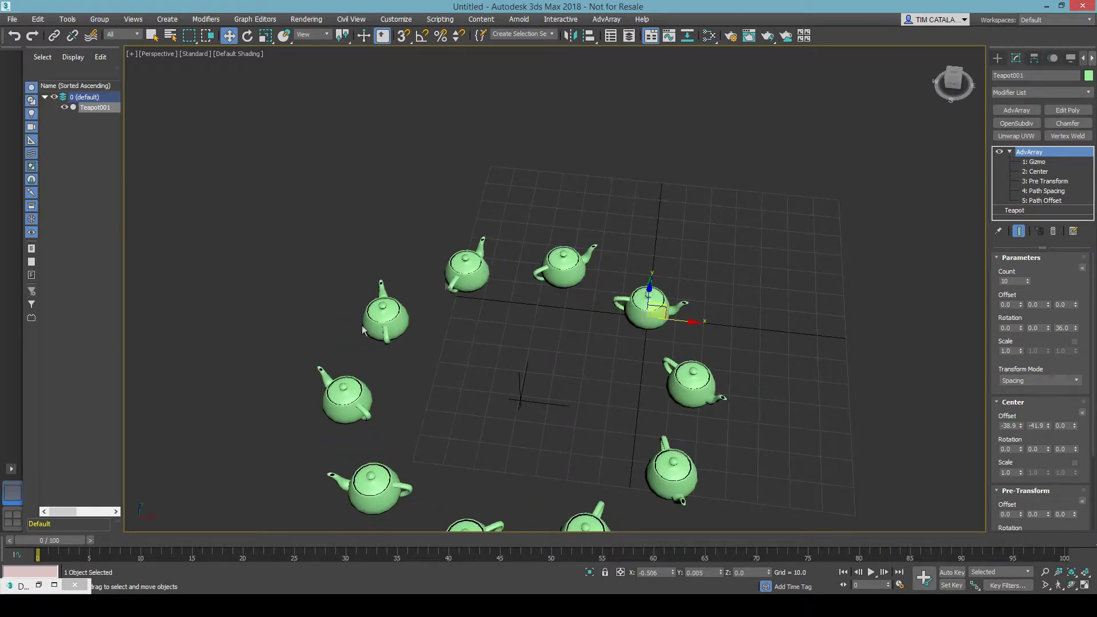
alt+middle_drag(626, 246, 686, 223)
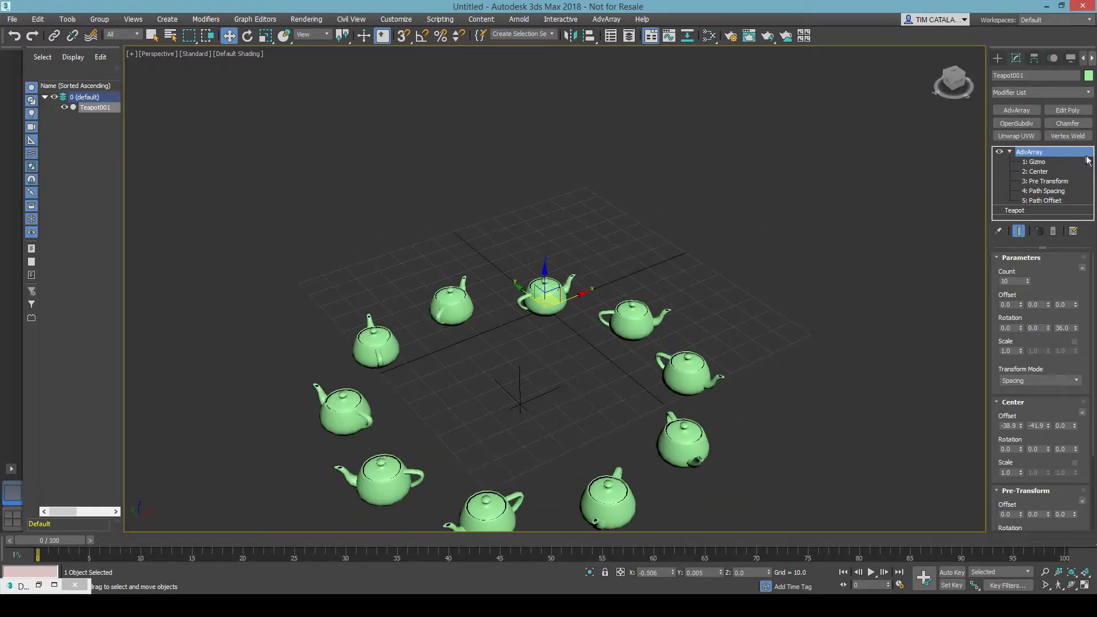
Reset the AdvArray modifier's Center values and set the array's Z rotation to 0
click(1082, 412)
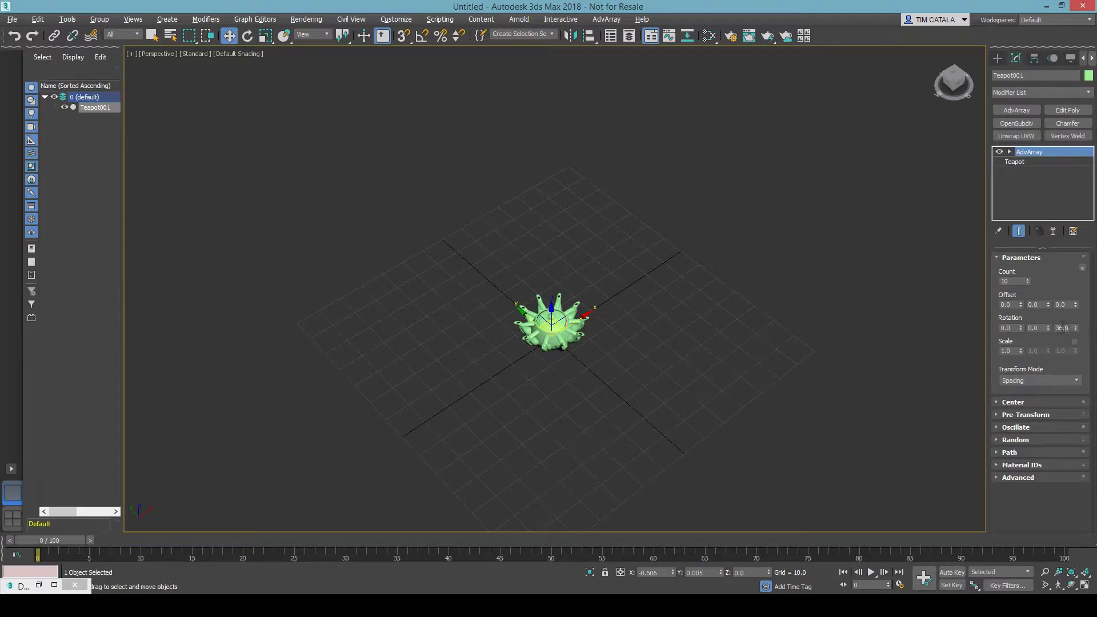
right_click(1075, 329)
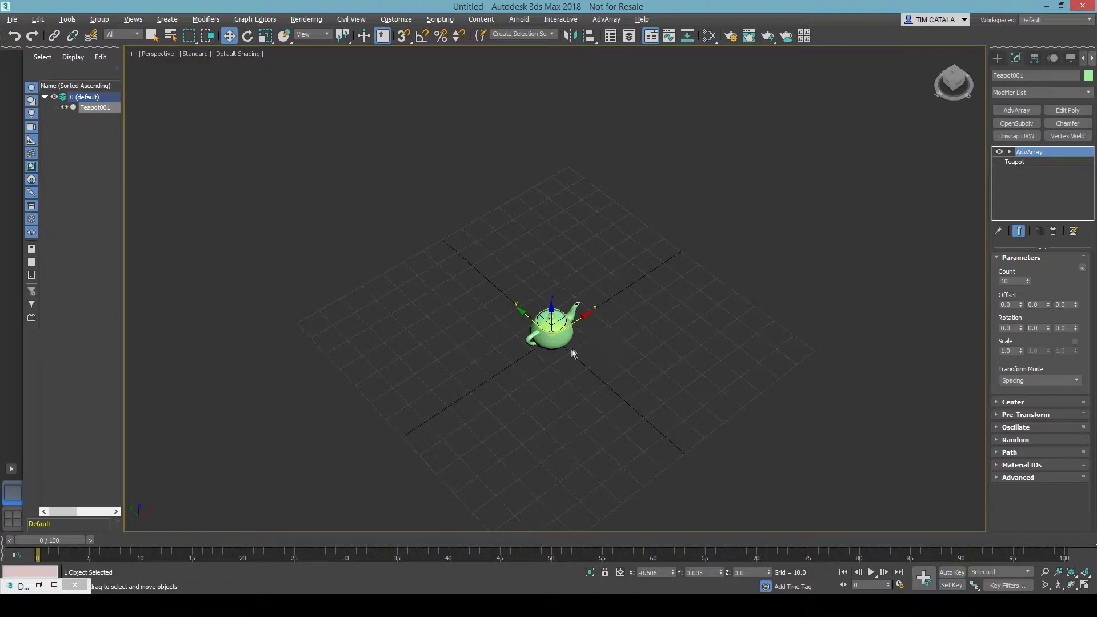
In the Oscillate settings, set the amplitude alignment to +-1, the X position frequency to 1 and the X amplitude to about 40.5
click(1021, 433)
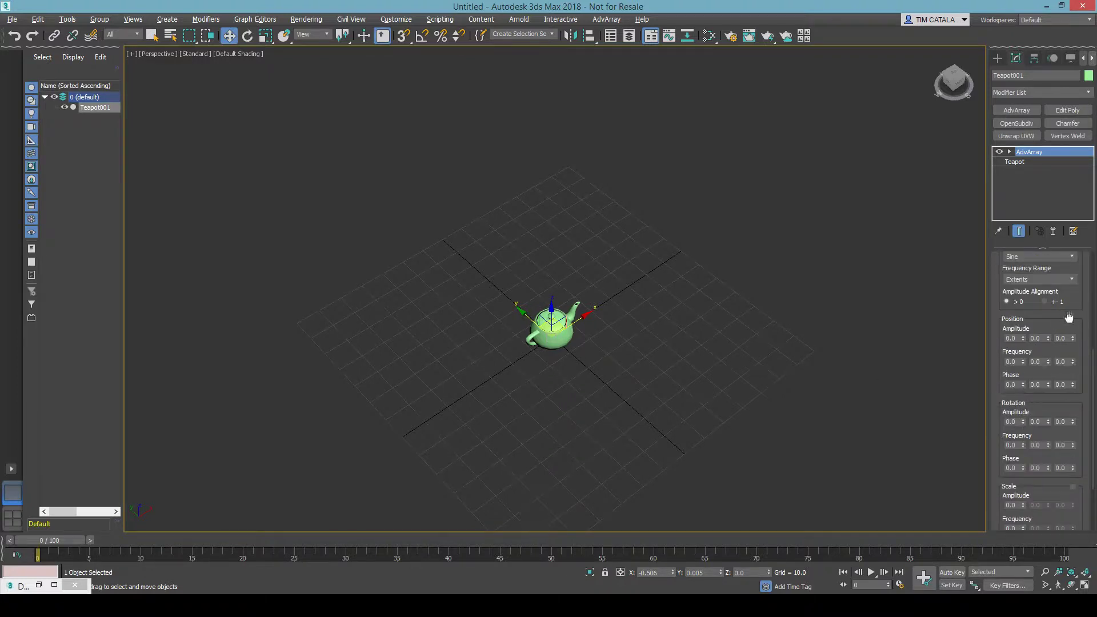
scroll(1067, 398, down, 4)
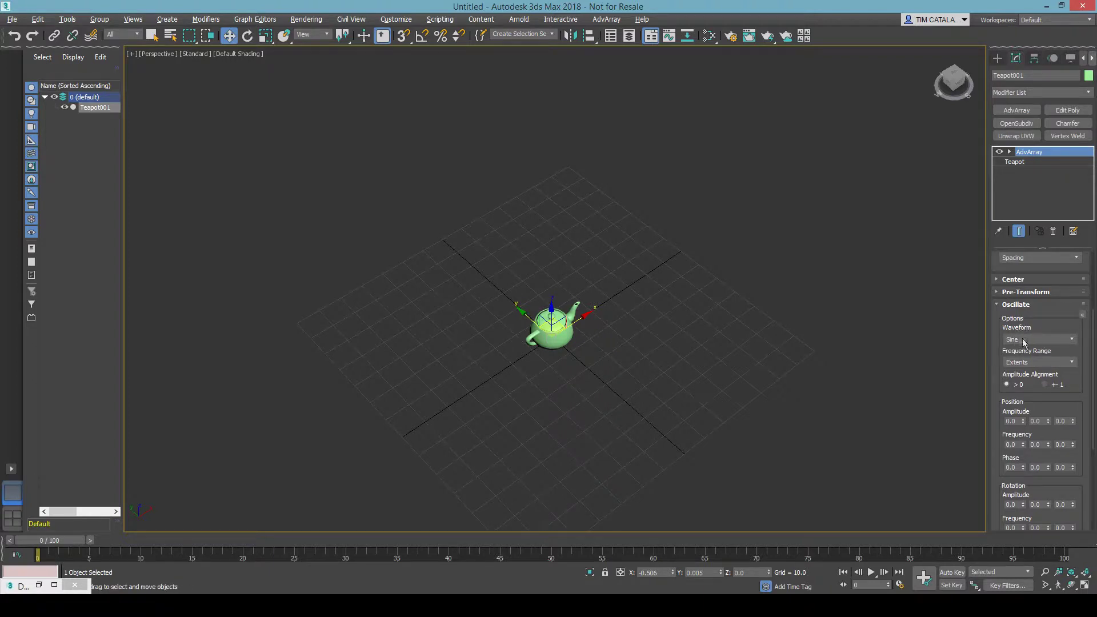
click(1052, 386)
double_click(1010, 445)
text(1)
key(Return)
drag(1023, 421, 731, 486)
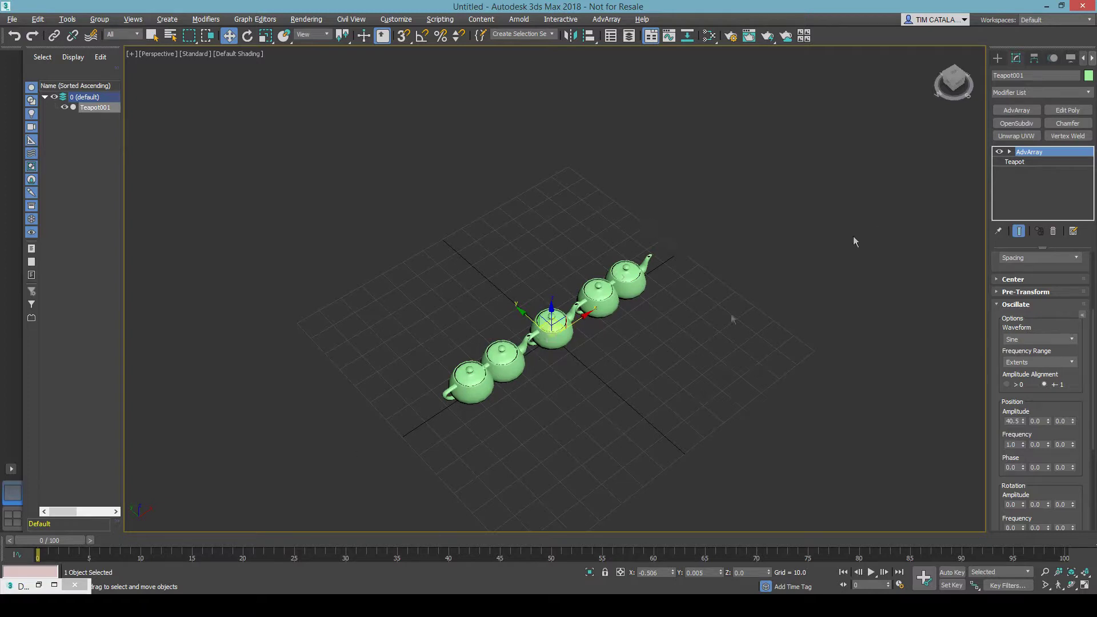
Set the Oscillate position's Y frequency to 1 and both its X and Y amplitudes to 50
scroll(1023, 486, down, 3)
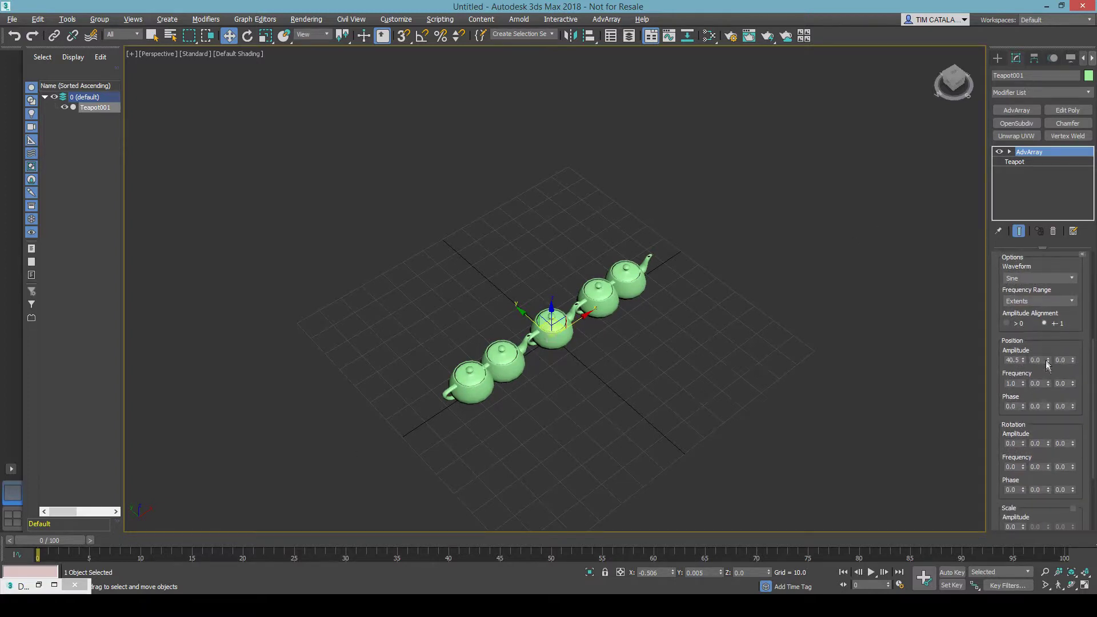
double_click(1036, 383)
text(1)
key(Return)
click(1019, 383)
click(1043, 384)
double_click(1010, 360)
text(50)
key(Return)
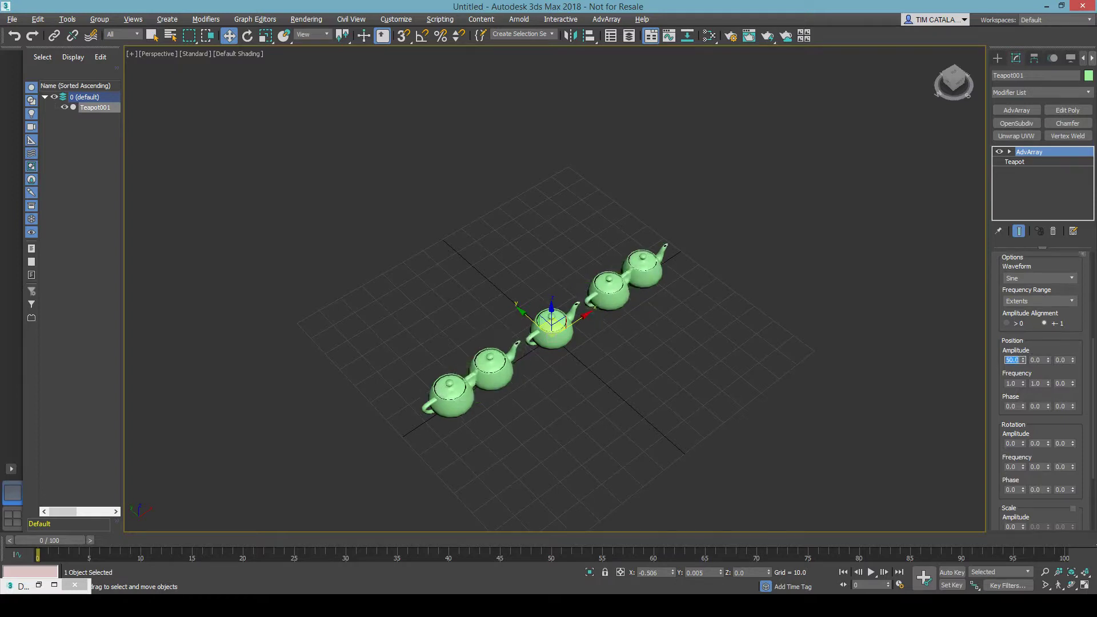
double_click(1036, 360)
text(50)
key(Return)
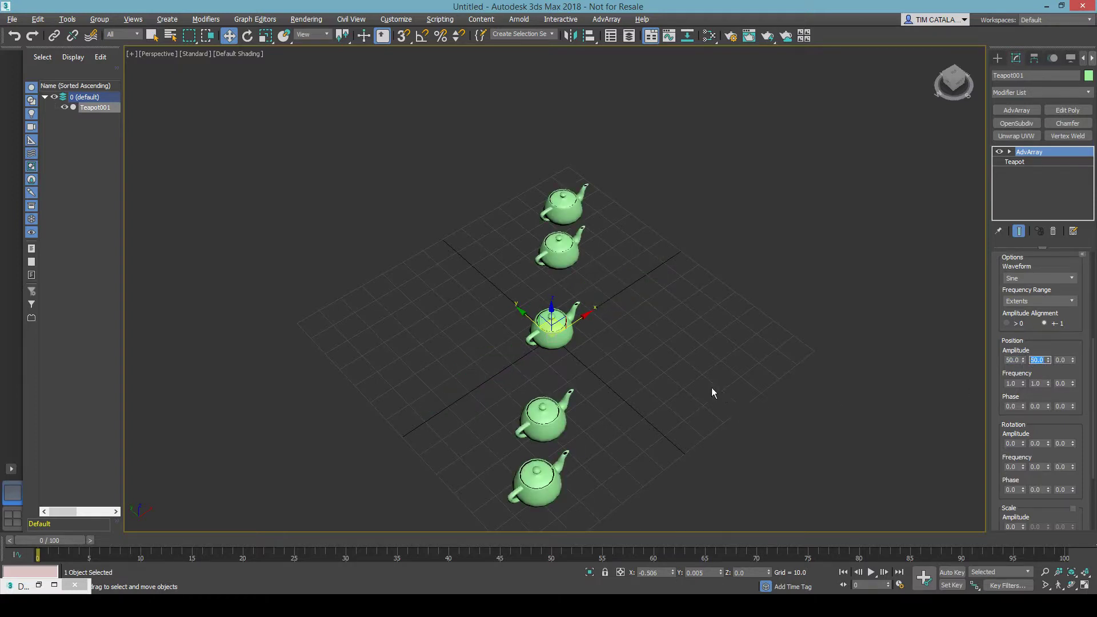
Set the Oscillate position's Y phase to 0.25 to arrange the teapots in a circle
middle_drag(712, 389, 692, 370)
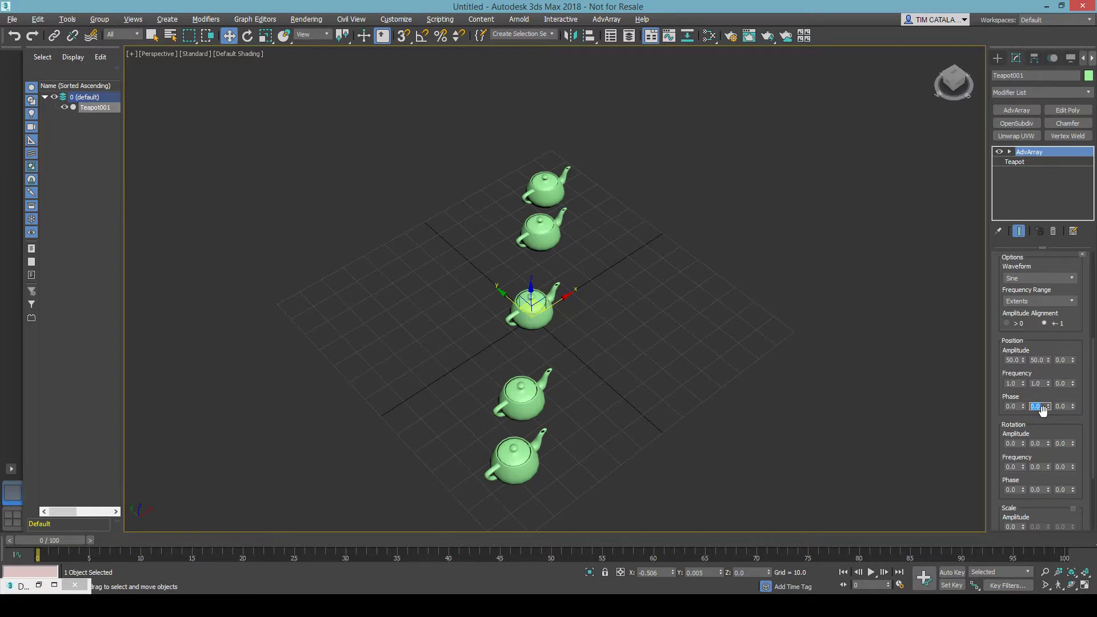
key(Return)
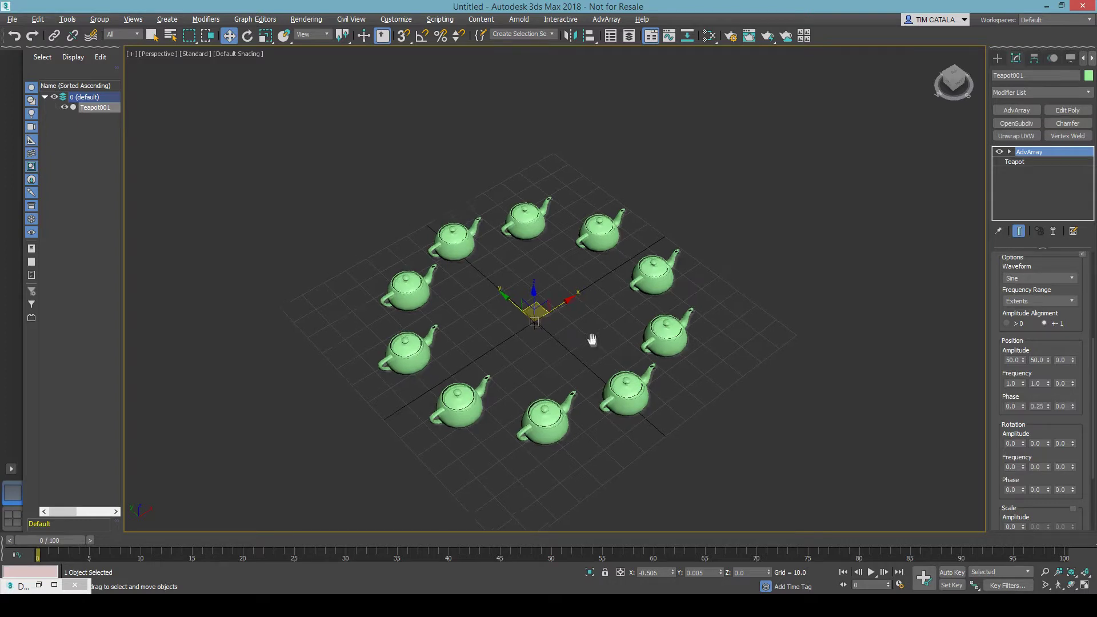
scroll(595, 342, down, 3)
mouse_move(595, 343)
alt+middle_down()
mouse_move(602, 351)
mouse_move(591, 357)
mouse_move(588, 325)
alt+middle_up()
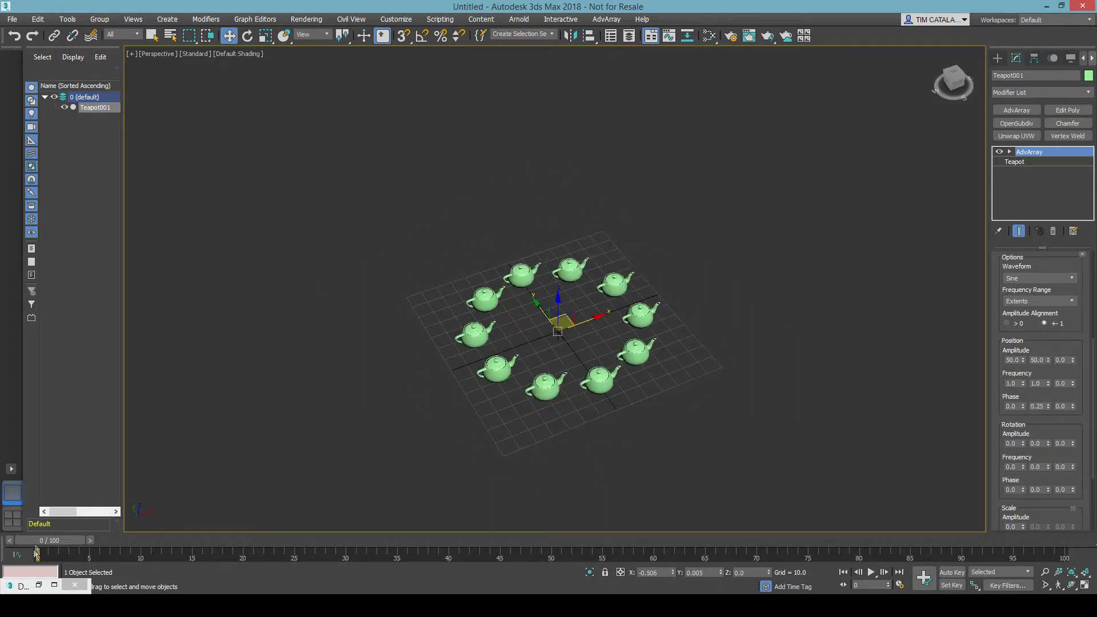
Keyframe the Oscillate position phase at frame 100 with X at 1 and Y at 1.25 using Auto Key
drag(37, 546, 1090, 556)
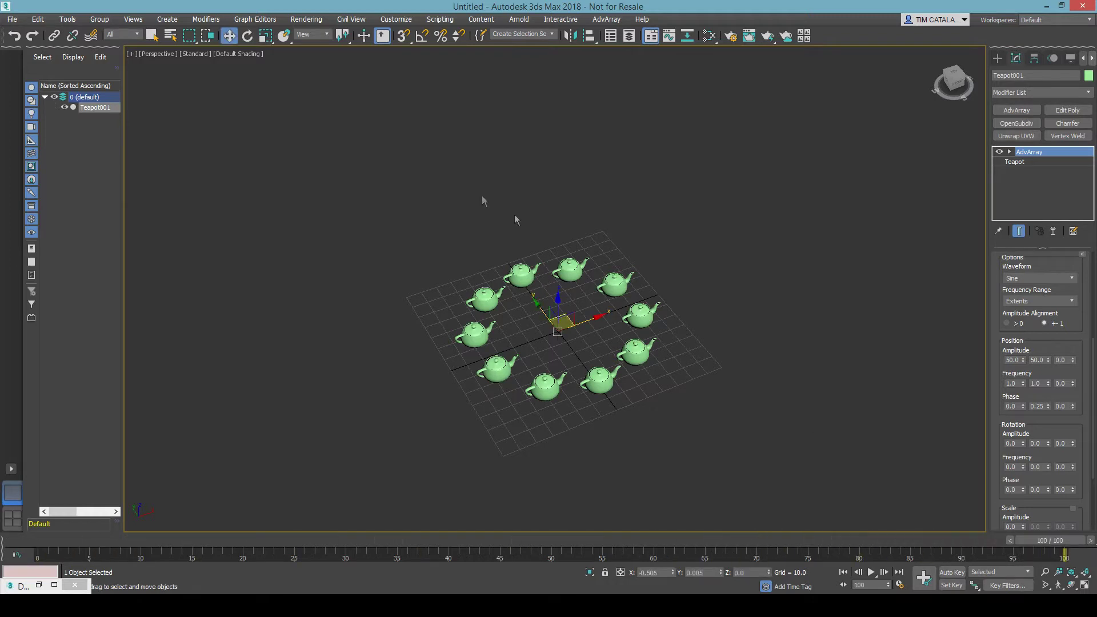
click(951, 573)
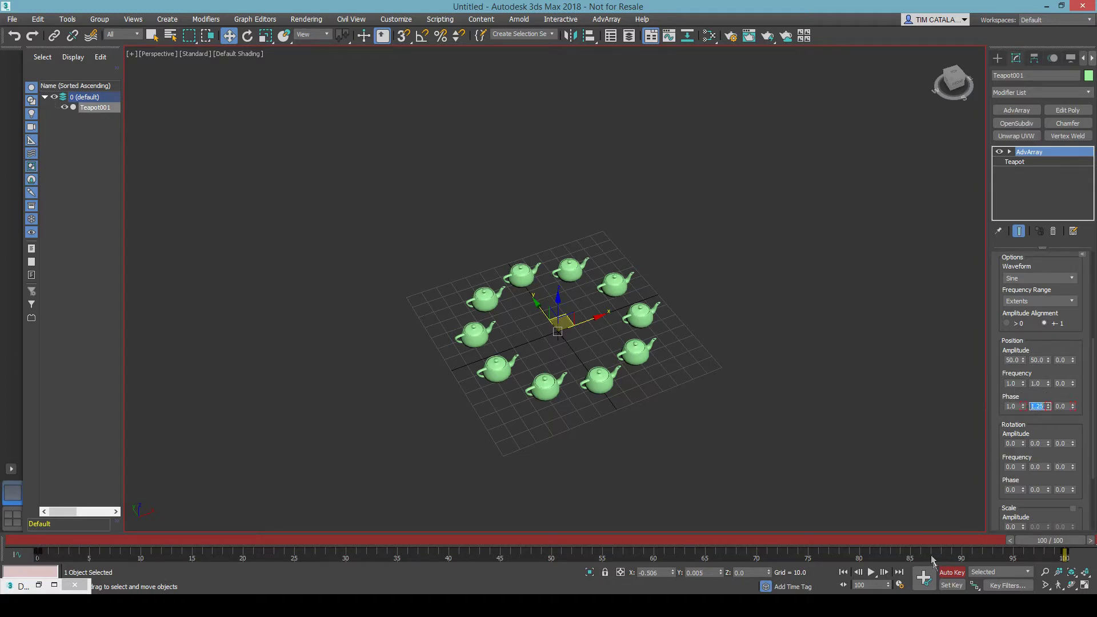
click(951, 573)
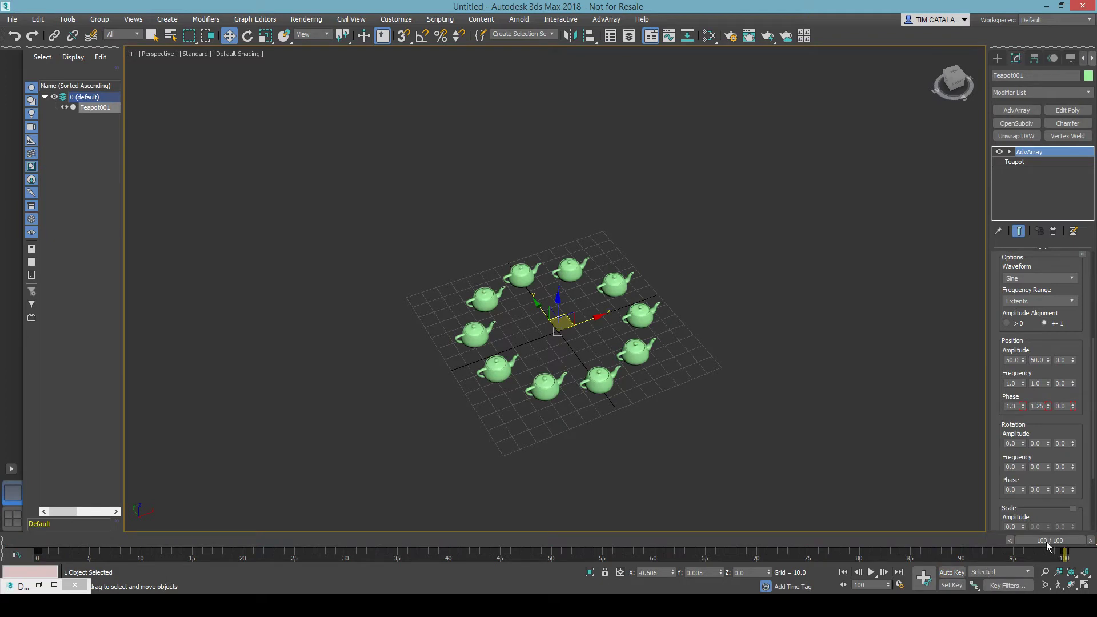
Play the animation and examine the teapots' circular motion from different angles
key(/)
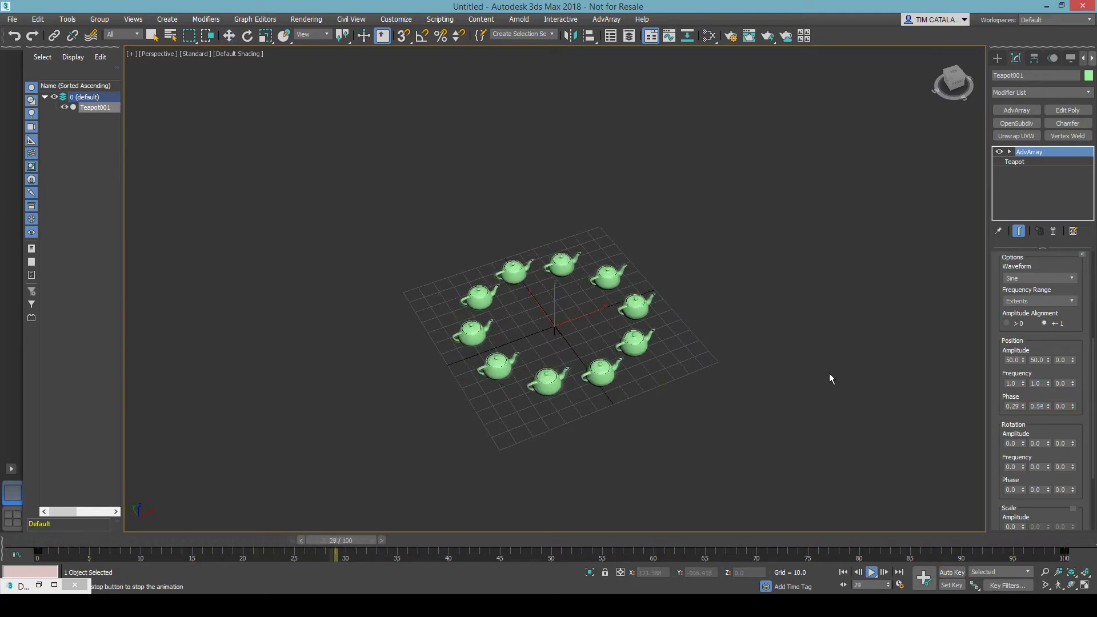
alt+middle_drag(727, 345, 598, 355)
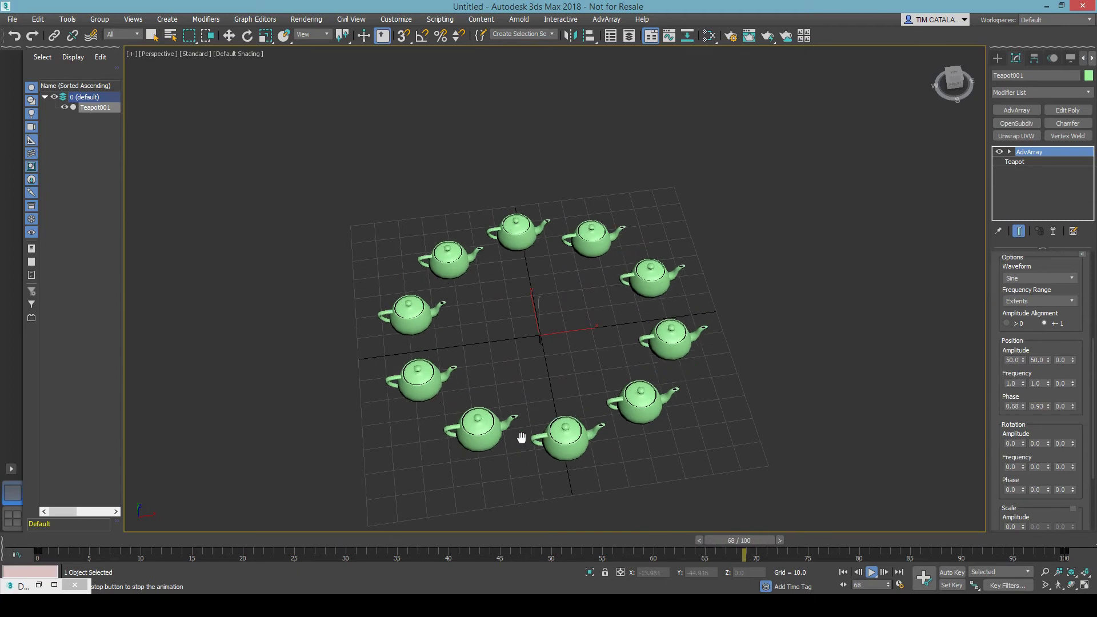
scroll(1095, 246, up, 5)
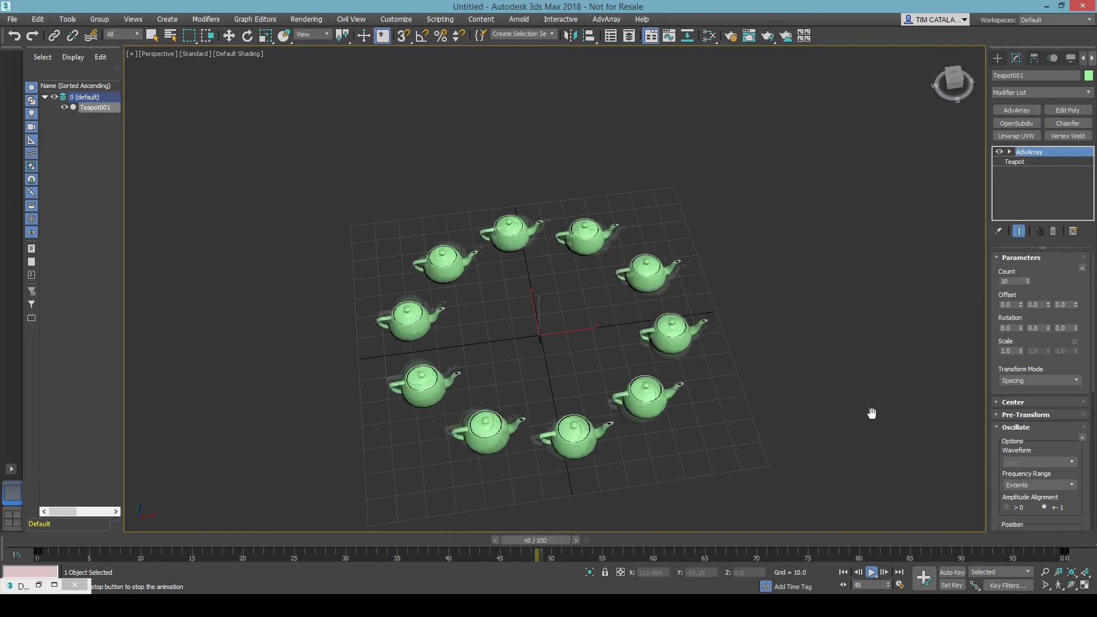
alt+middle_drag(841, 494, 833, 405)
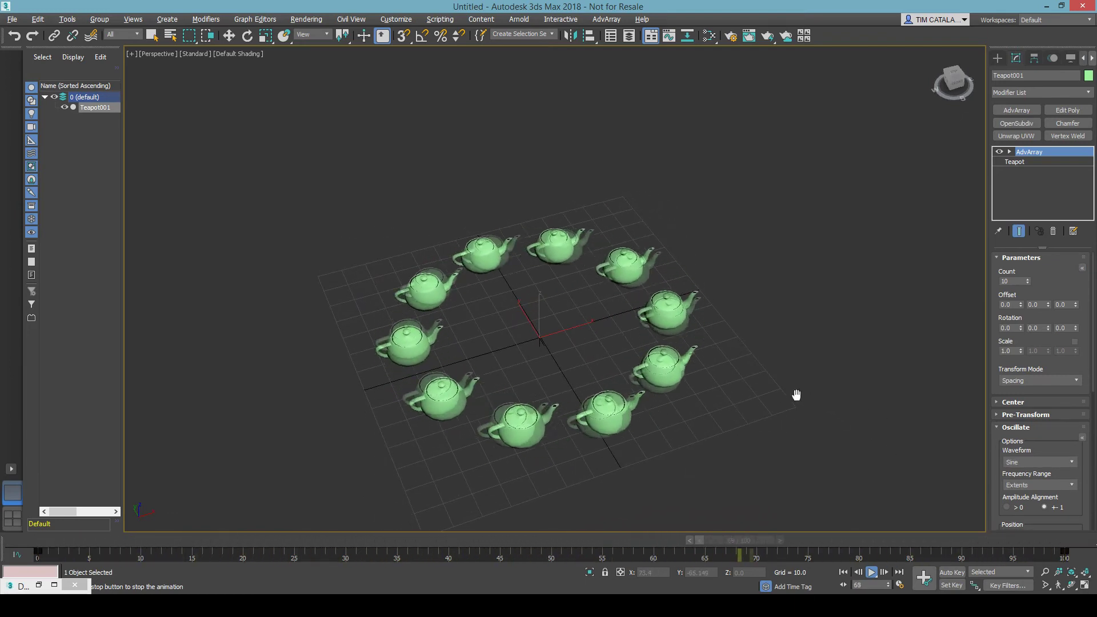